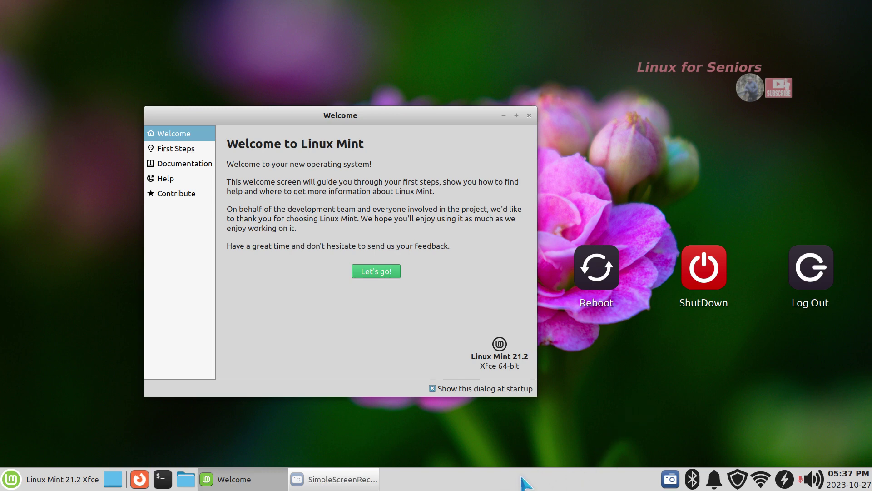
Look at the application menu, dismiss it, and close the Welcome window.
click(11, 479)
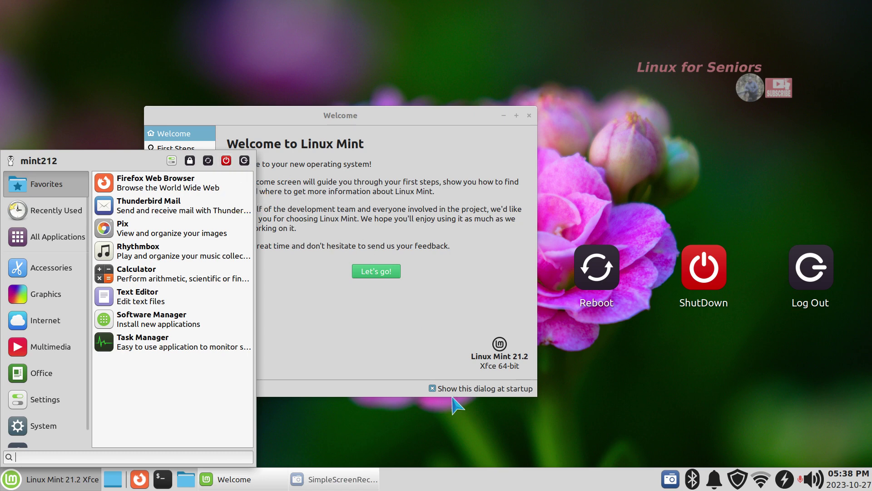
click(462, 437)
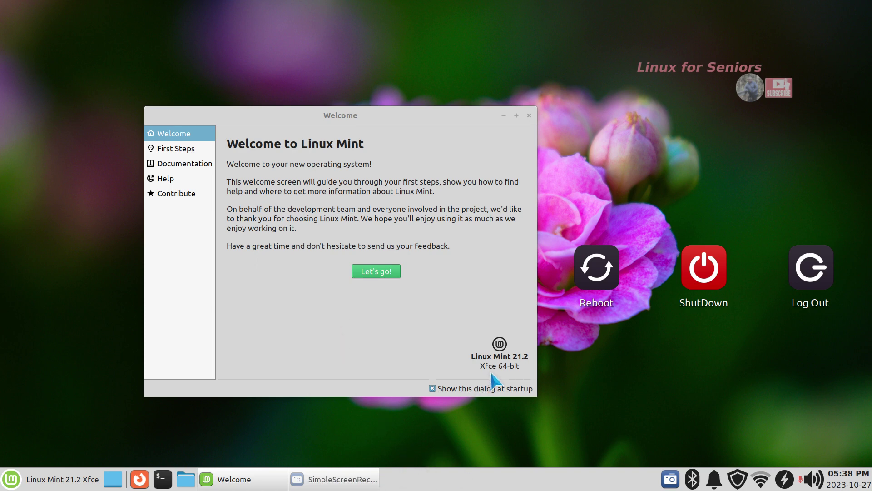
click(529, 115)
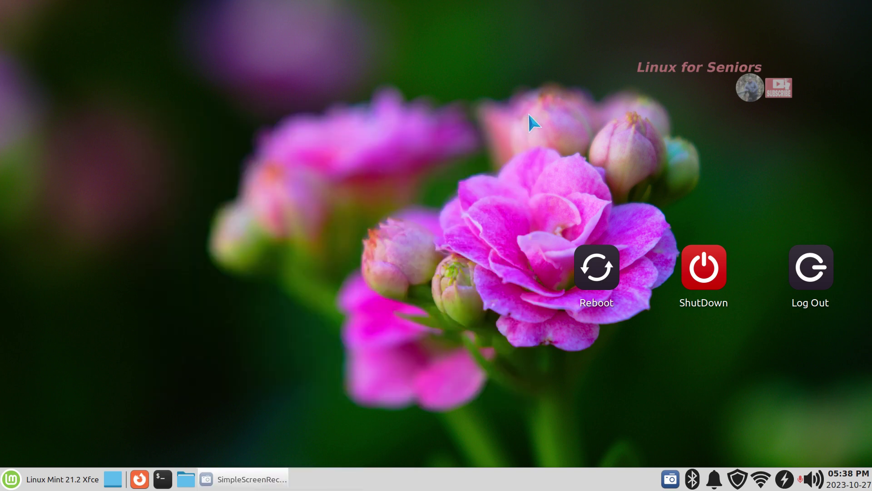
Arrange the Reboot, ShutDown and Log Out desktop icons in one vertical column, in that order from the desktop's upper edge.
drag(596, 267, 386, 87)
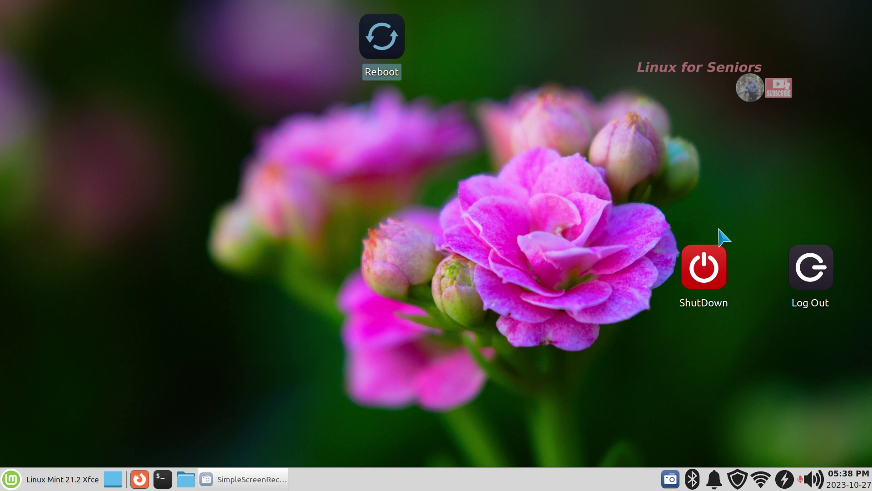
drag(708, 271, 361, 155)
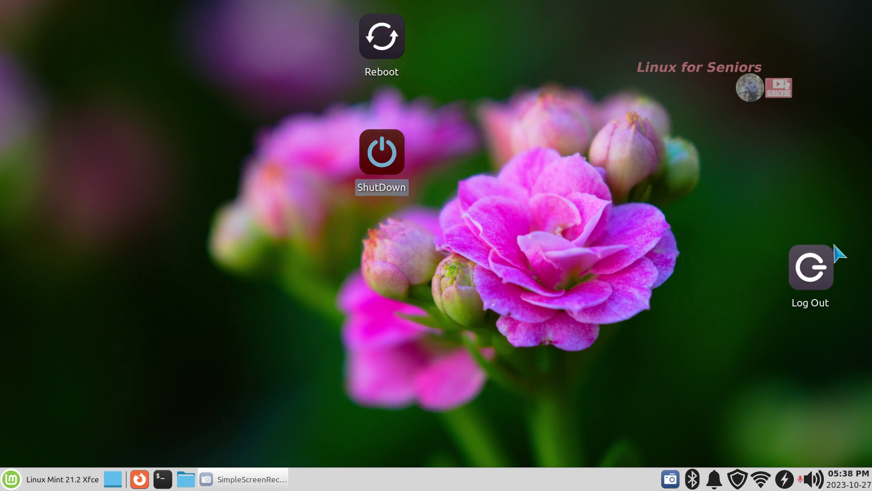
drag(813, 266, 355, 273)
View the session options offered by the Log Out desktop launcher, cancel them, and look at the session commands in the application menu.
double_click(385, 271)
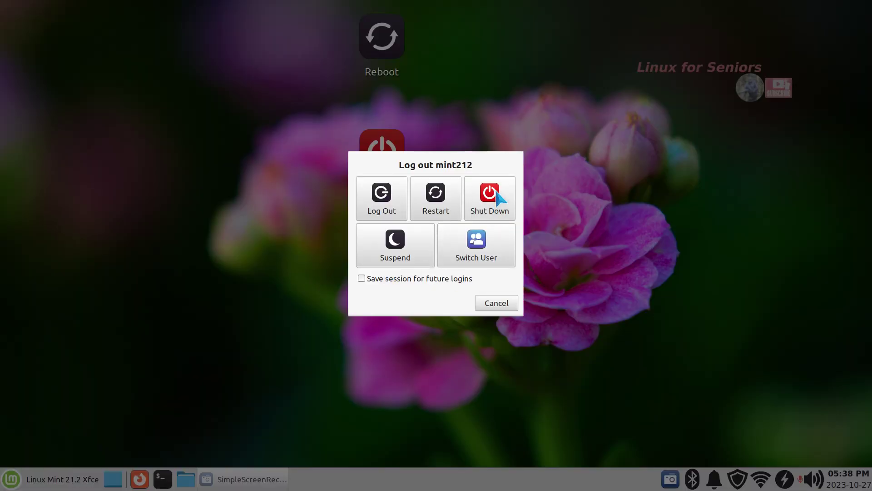
click(504, 303)
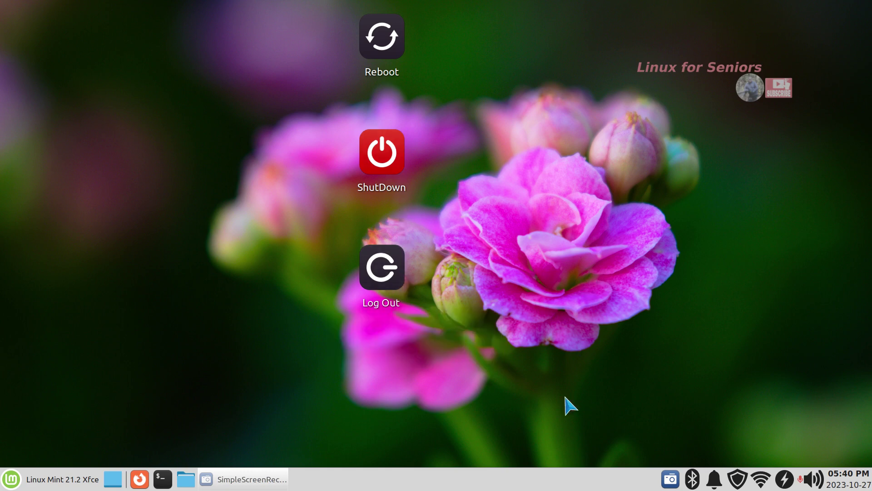
click(48, 479)
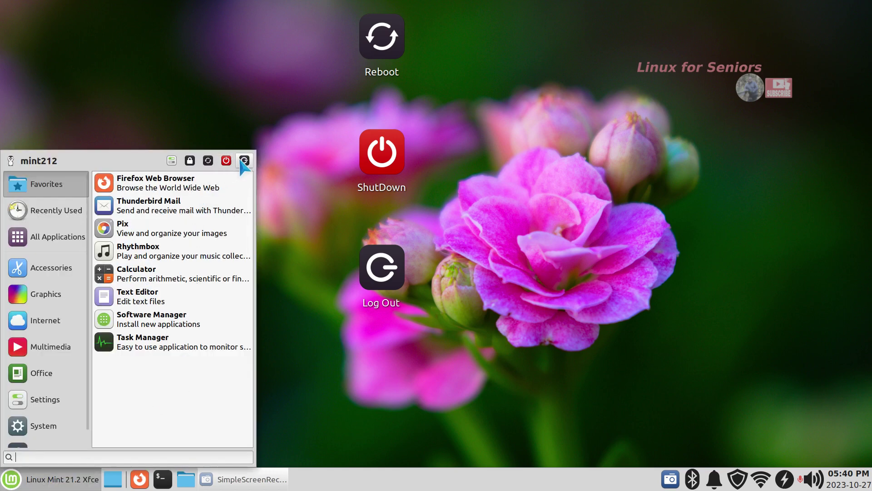
click(617, 409)
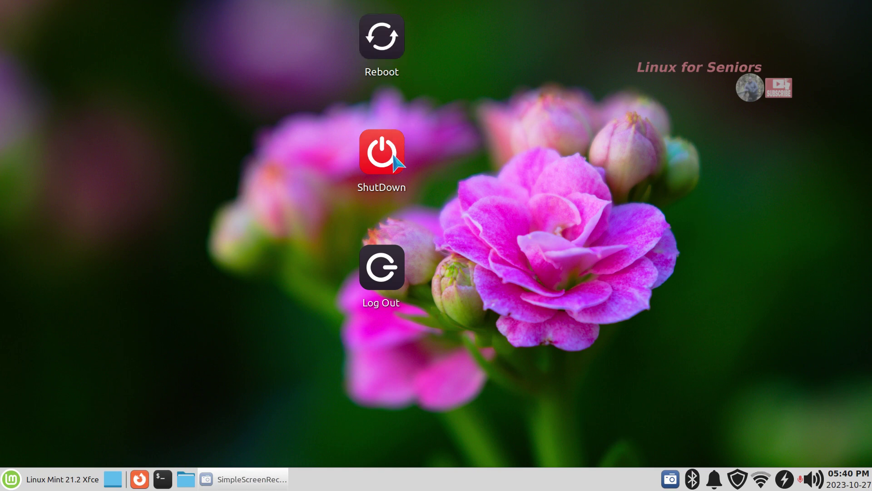
Enable single click to activate items in the desktop's icon settings.
right_click(97, 65)
click(159, 230)
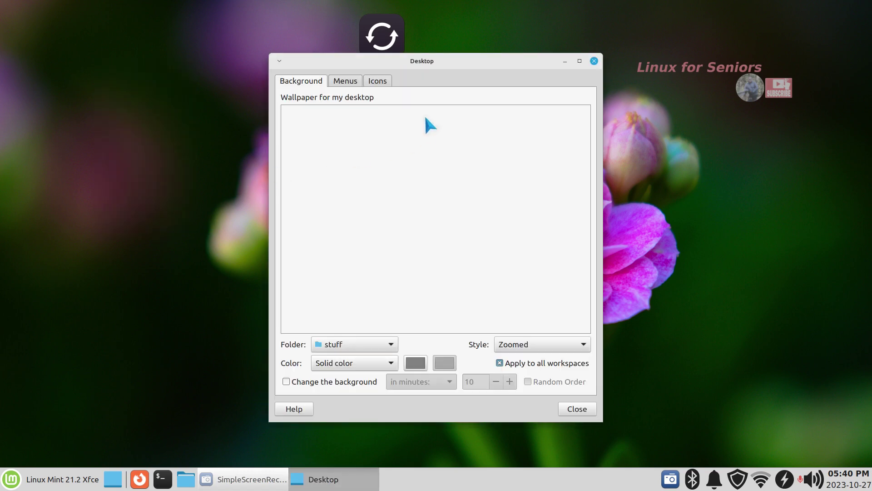
click(386, 80)
drag(461, 59, 230, 53)
click(62, 234)
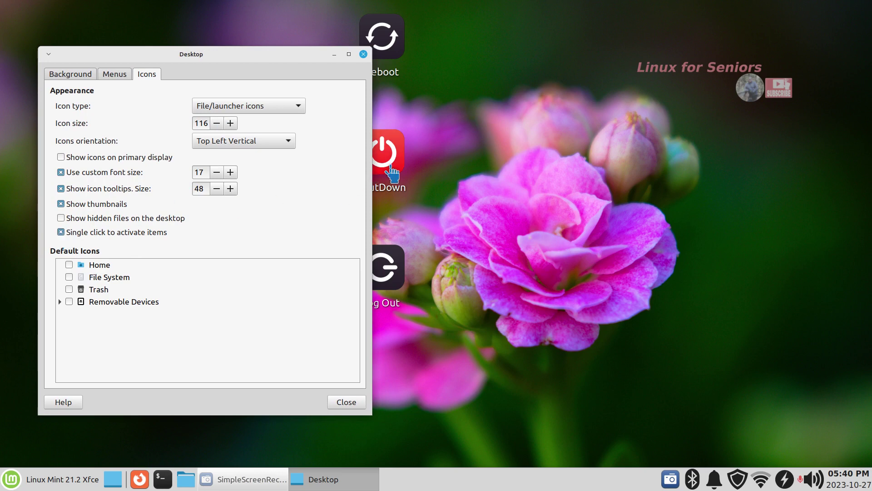
mouse_move(391, 184)
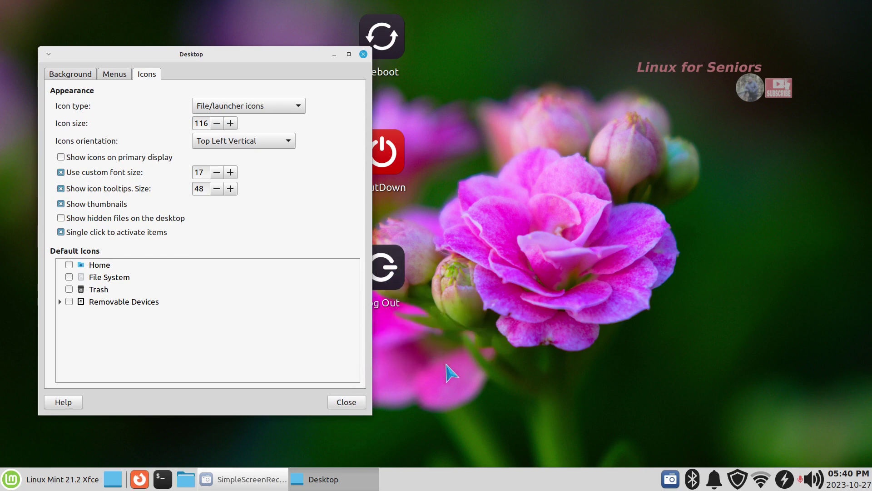
Turn off single click to activate items and close the desktop settings.
click(61, 232)
double_click(207, 124)
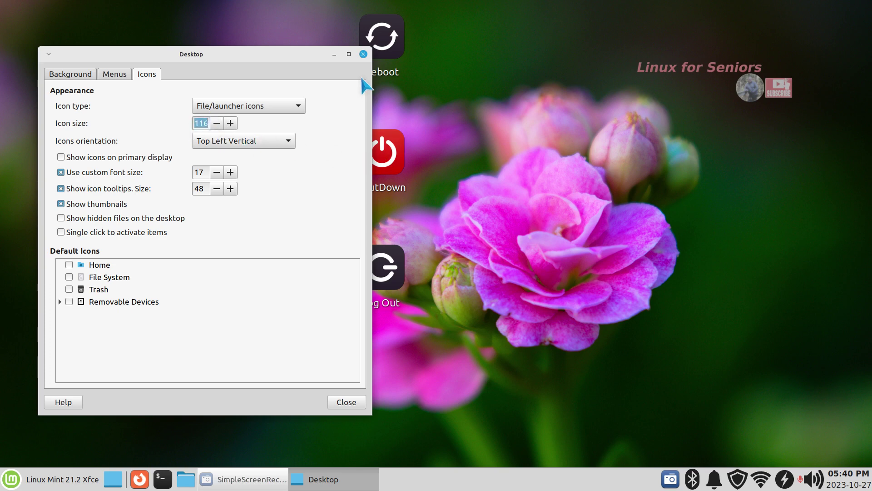
click(363, 54)
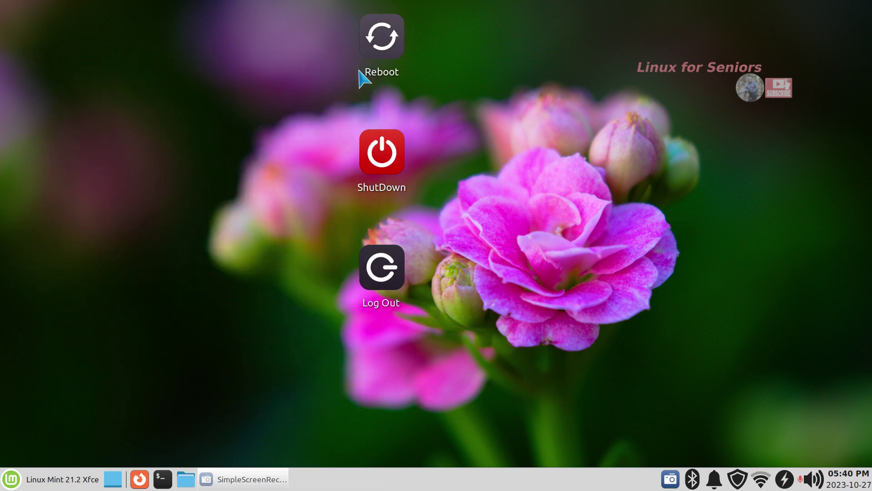
Disable the Restart and Shut Down commands in the Whisker Menu properties.
right_click(10, 482)
click(50, 402)
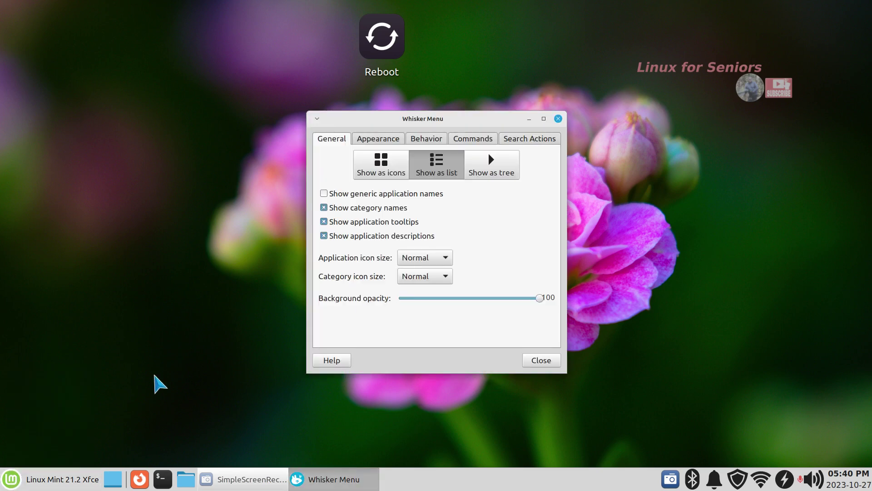
click(473, 139)
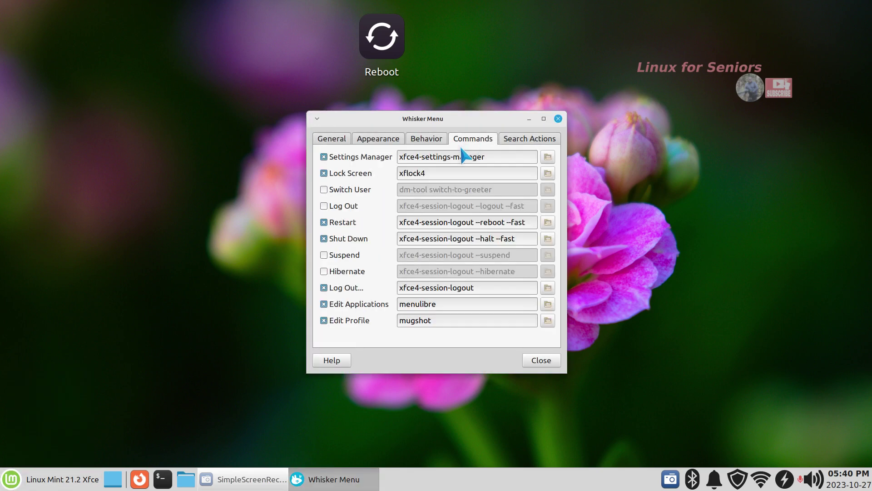
click(324, 223)
click(324, 238)
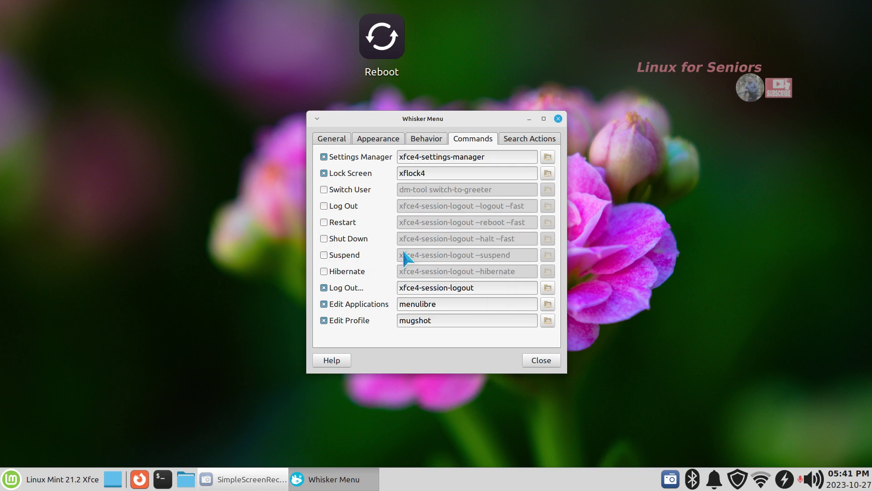
Check the application menu's session commands, bring up the Log Out options from it, and cancel.
click(50, 485)
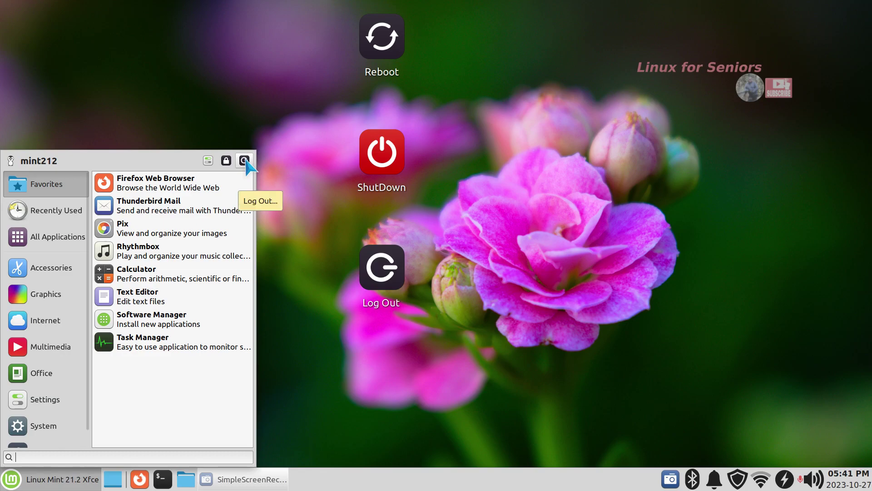
click(244, 161)
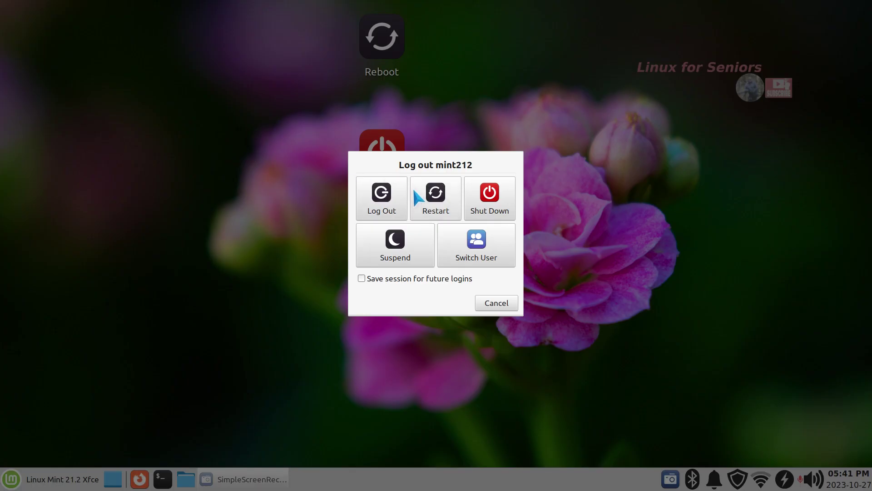
click(500, 303)
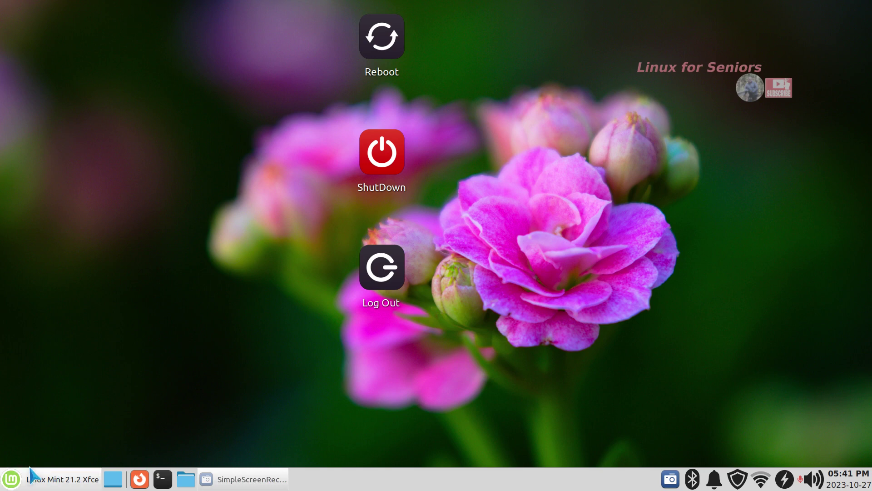
Re-enable the Restart and Shut Down commands in the Whisker Menu properties.
right_click(10, 483)
click(45, 405)
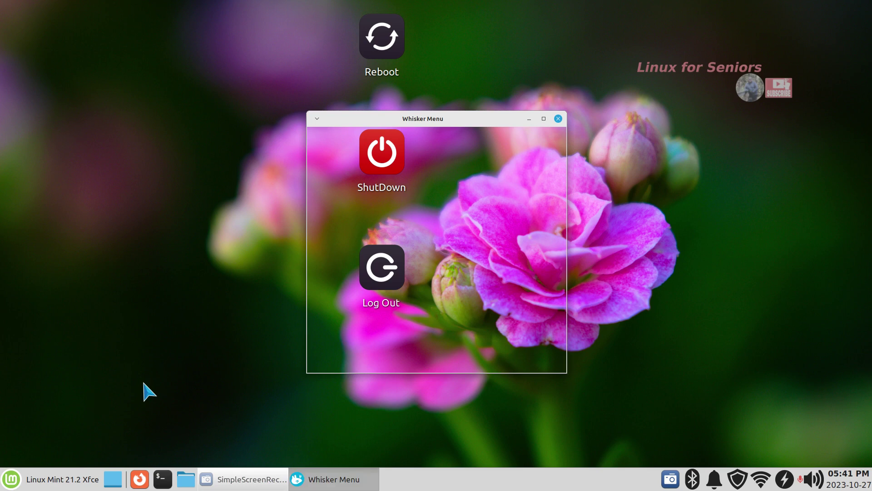
click(475, 138)
click(324, 222)
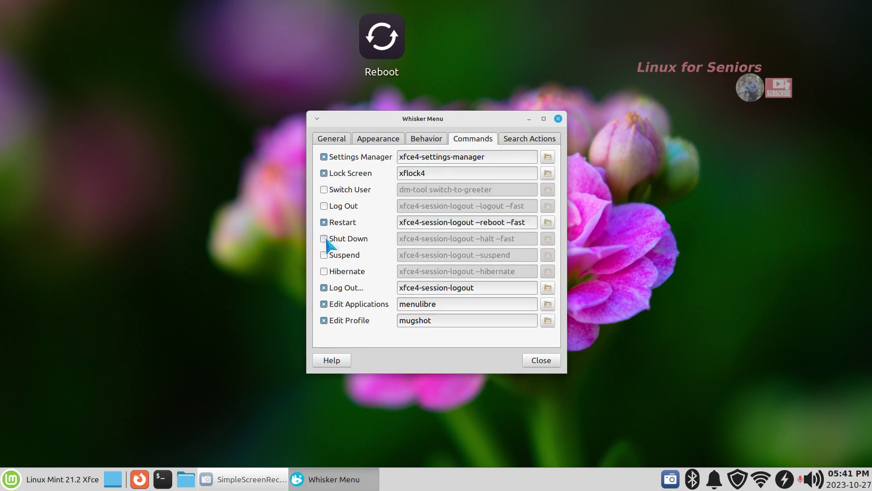
click(325, 239)
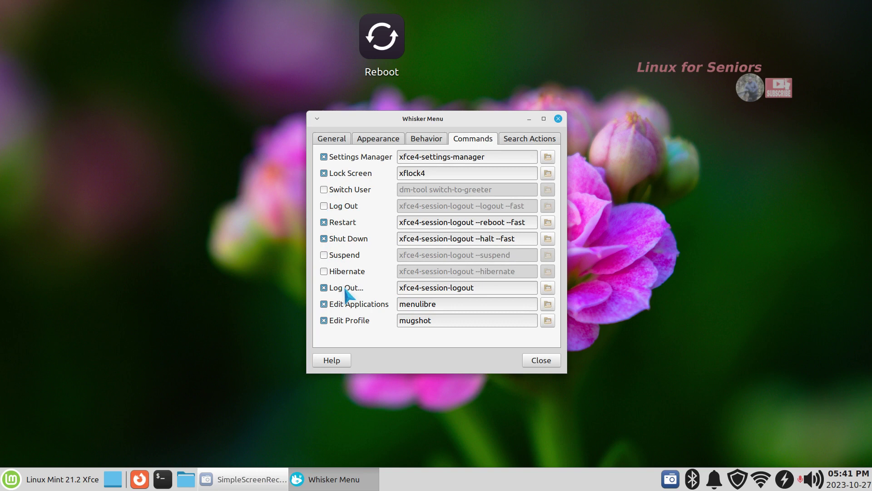
Move the Whisker Menu properties window clear of the desktop icons, test the application menu's Shut Down command, and cancel the shutdown.
drag(485, 119, 663, 126)
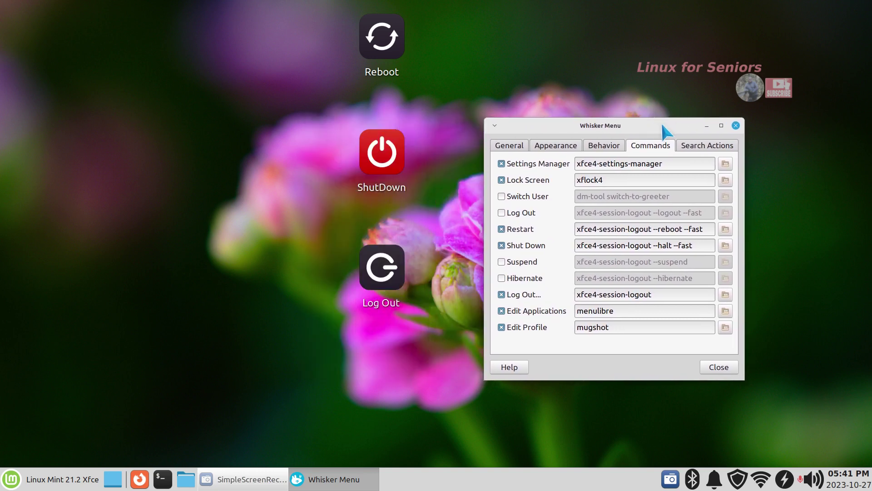
click(6, 483)
click(226, 160)
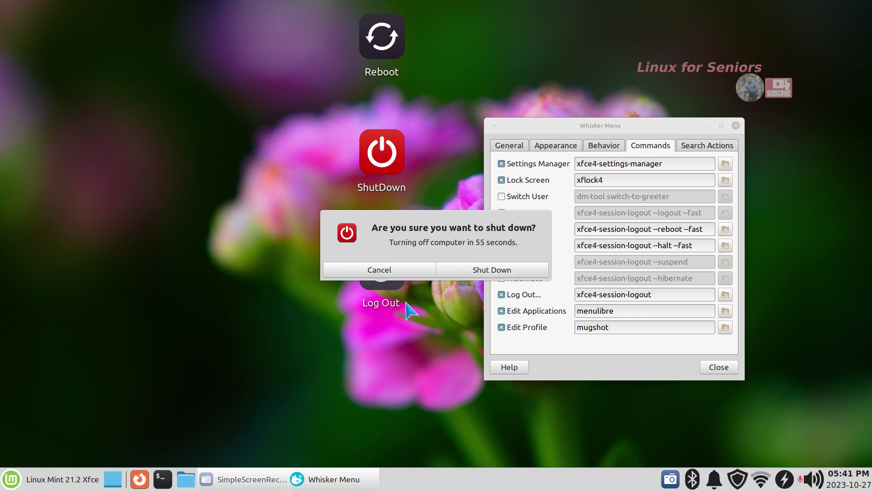
click(380, 270)
Test the Restart command from the application menu and cancel the restart.
click(11, 479)
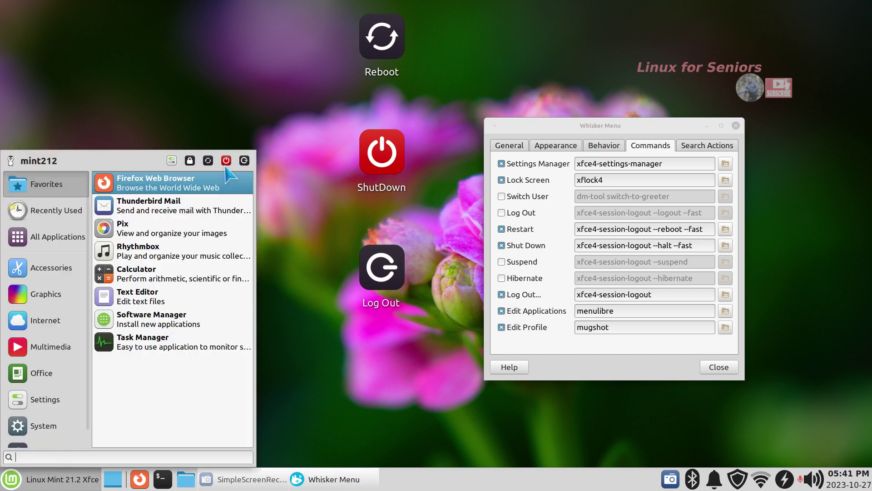
click(208, 161)
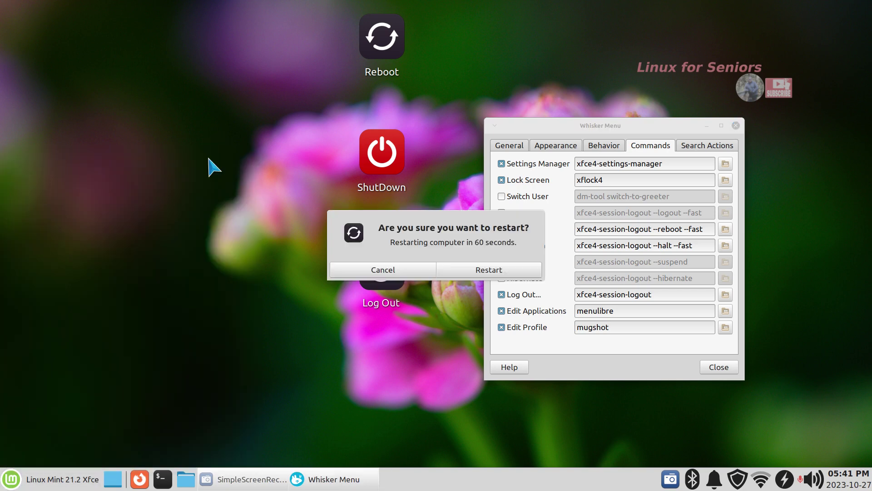
click(400, 268)
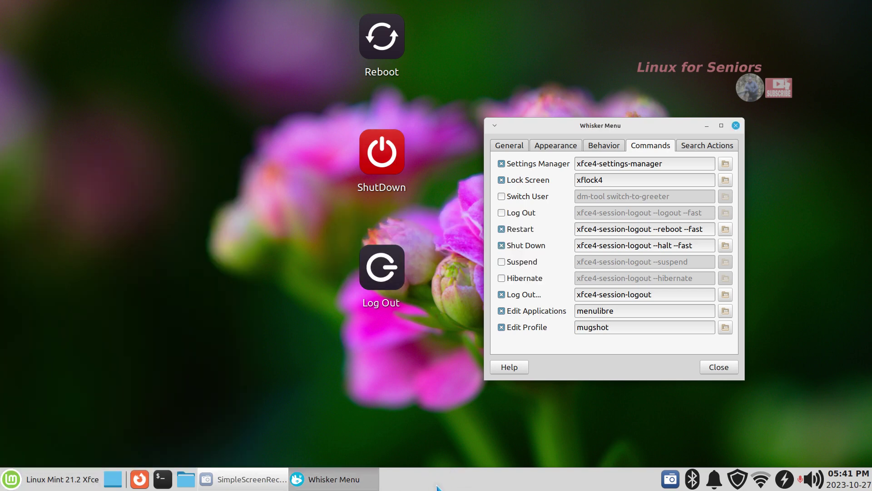
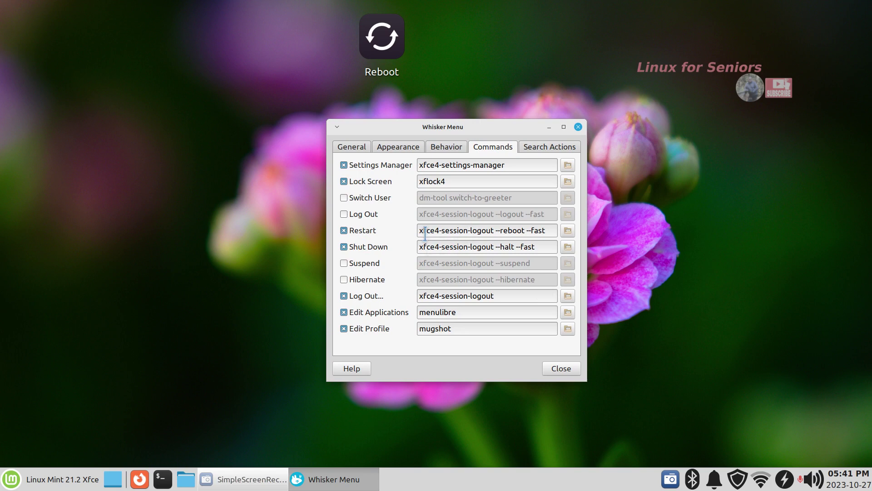
Switch the Restart command off and on again, and copy the Shut Down command text "xfce4-session-logout --halt --fast".
click(344, 231)
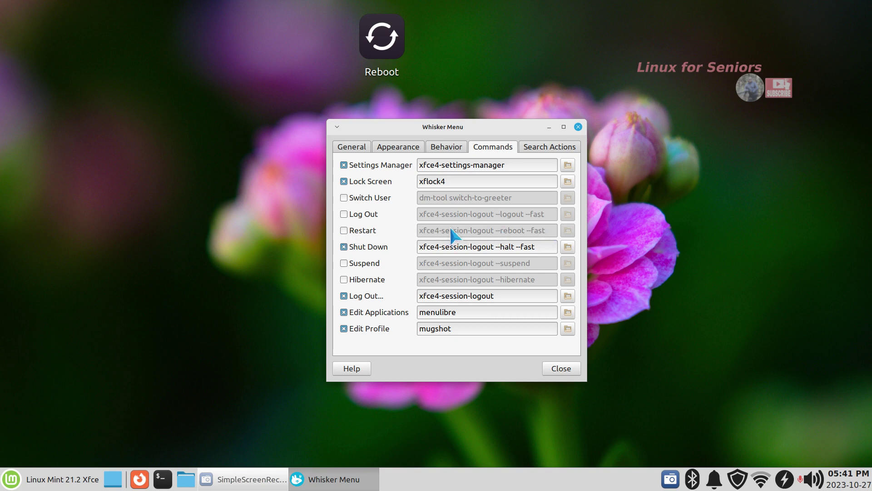
click(344, 231)
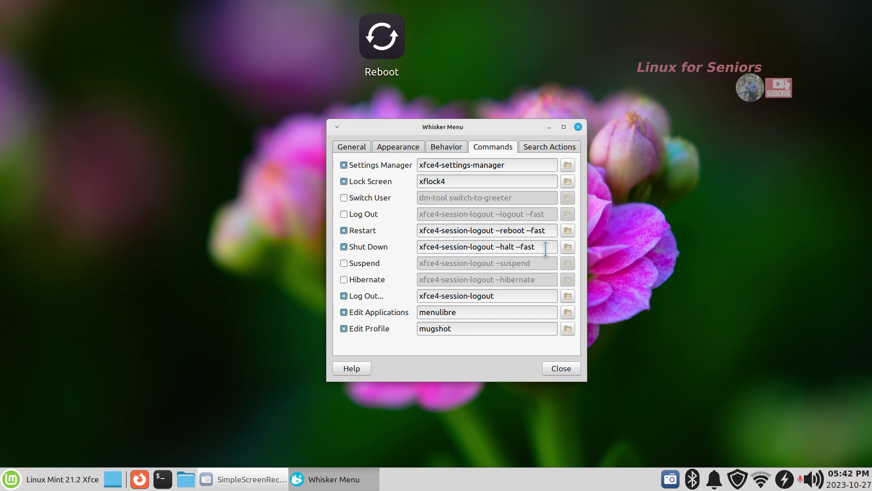
drag(538, 247, 419, 248)
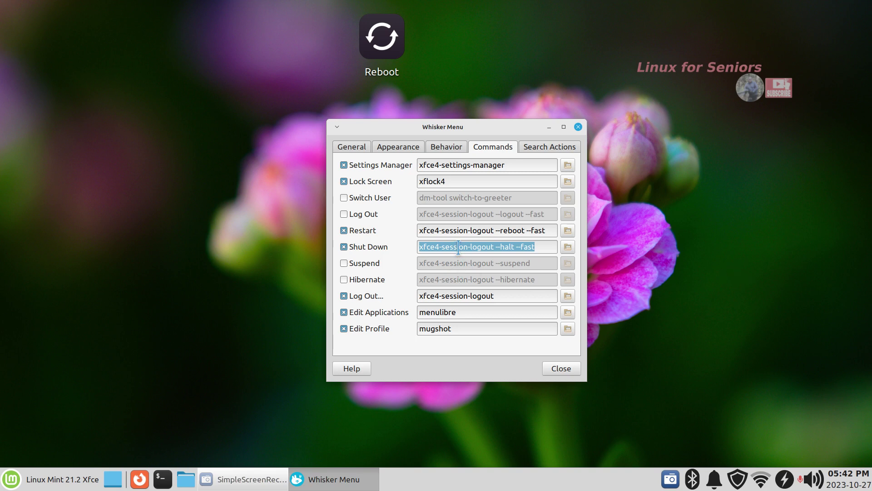
right_click(459, 247)
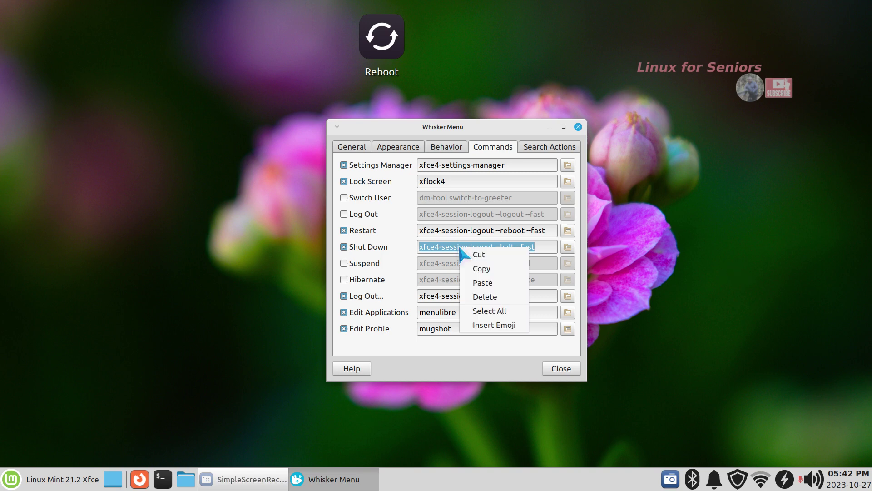
click(483, 269)
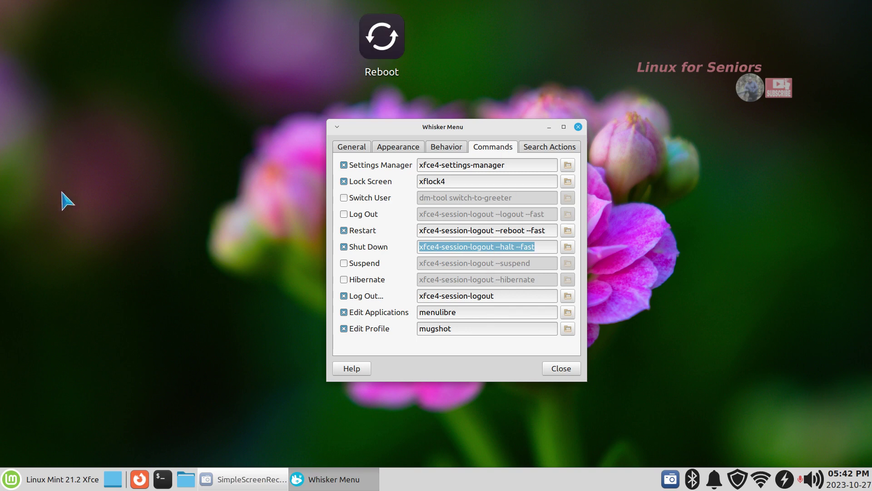
Start a new desktop launcher and paste the copied "xfce4-session-logout --halt --fast" as its command.
right_click(75, 164)
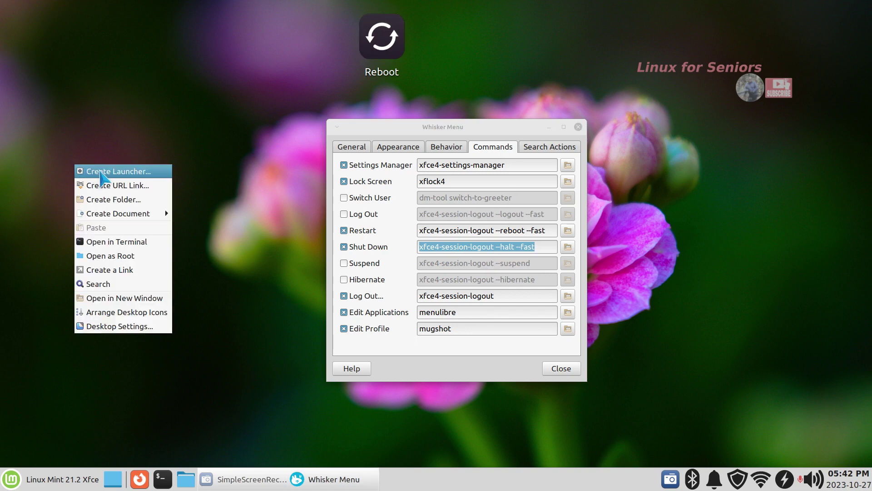
click(102, 173)
drag(408, 160, 137, 156)
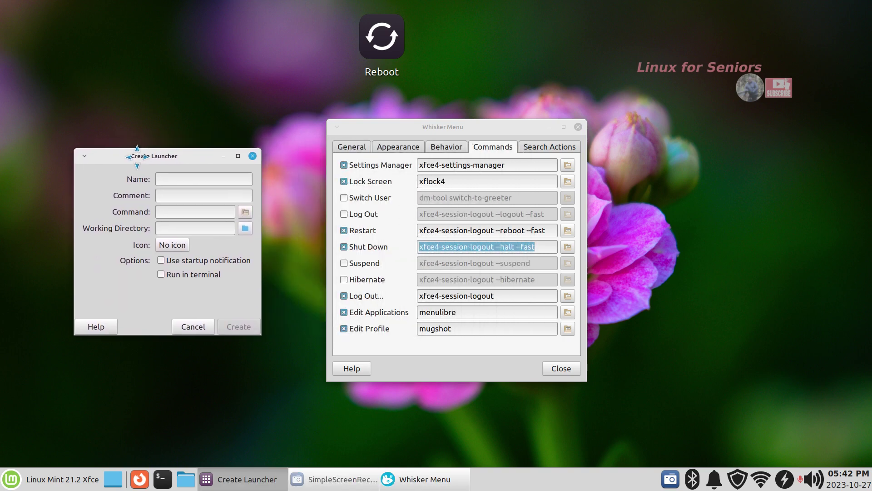
right_click(167, 211)
click(196, 248)
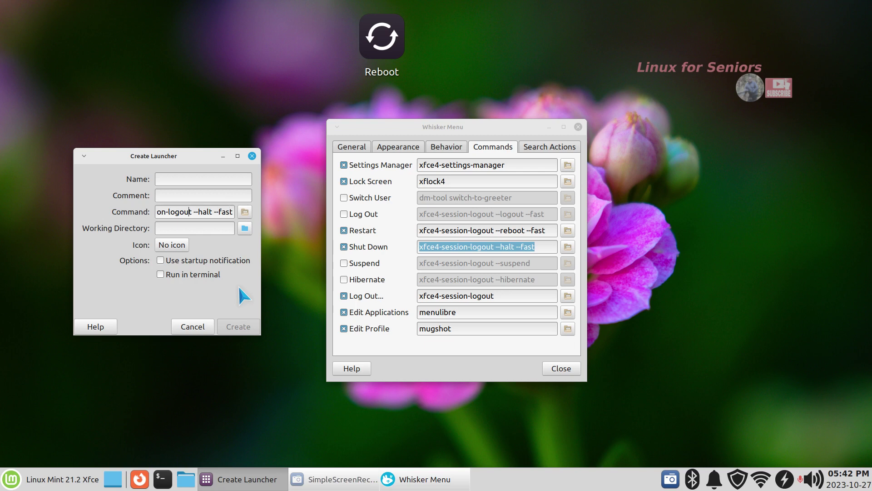
key(Left)
key(Left)
key(Left)
key(Left)
key(Left)
key(Left)
key(Left)
key(Left)
key(Left)
key(Left)
key(Left)
key(Left)
key(Left)
key(Left)
key(Left)
key(Left)
key(Left)
key(Left)
key(Left)
Move the Whisker Menu properties window clear of the desktop icons and name the new launcher "PowerOff NOW".
click(185, 180)
drag(412, 130, 568, 142)
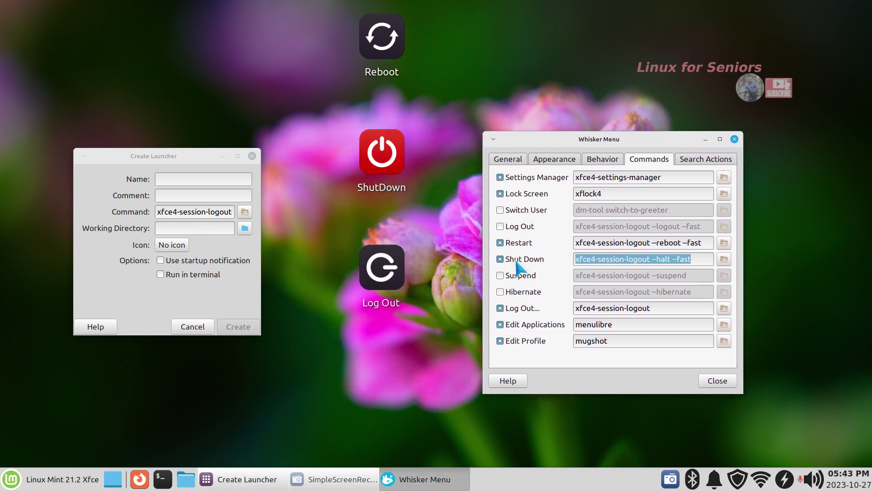
click(176, 178)
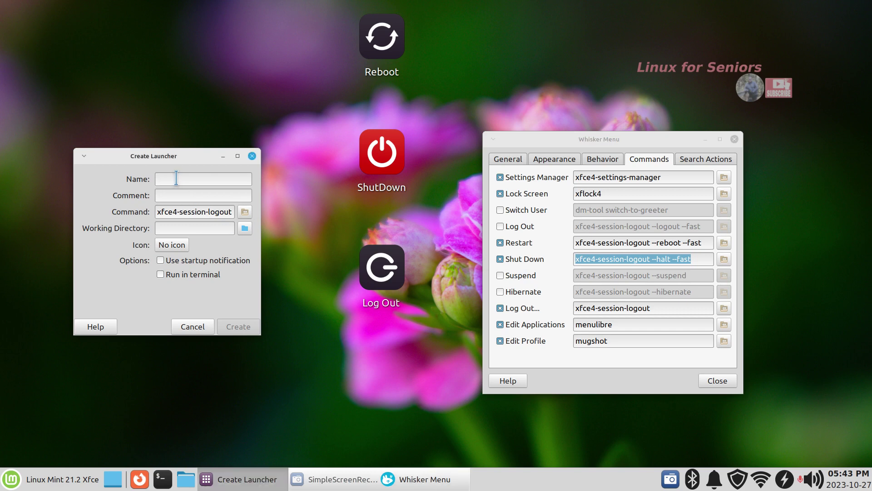
text(Po)
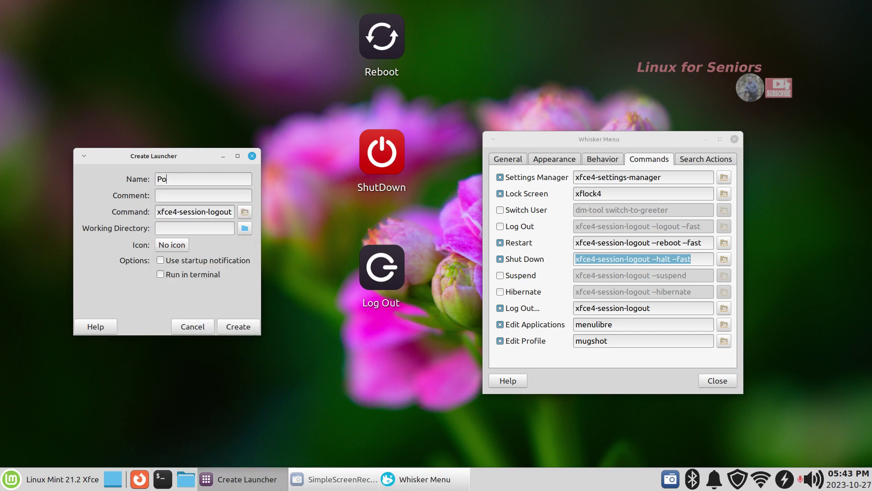
text(werOff NOW)
Search the icons for "shut", assign the system-shutdown icon to the PowerOff NOW launcher, and create it.
click(159, 246)
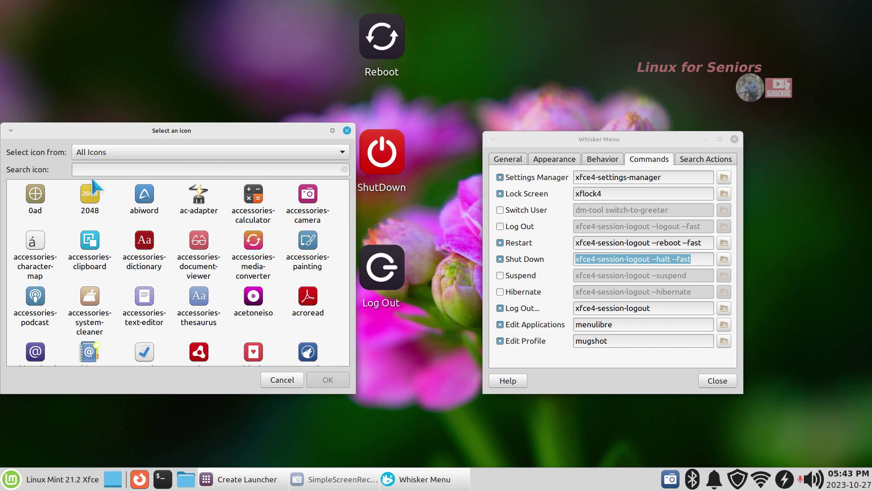
text(shut)
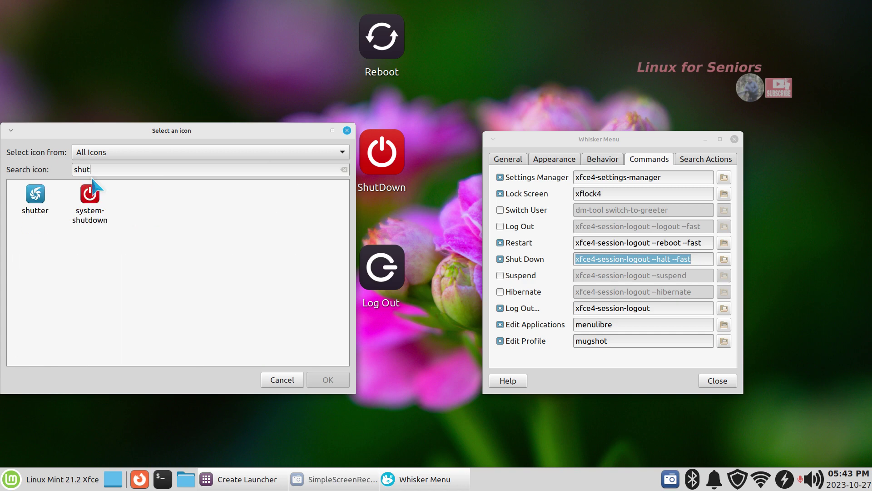
click(91, 193)
click(328, 380)
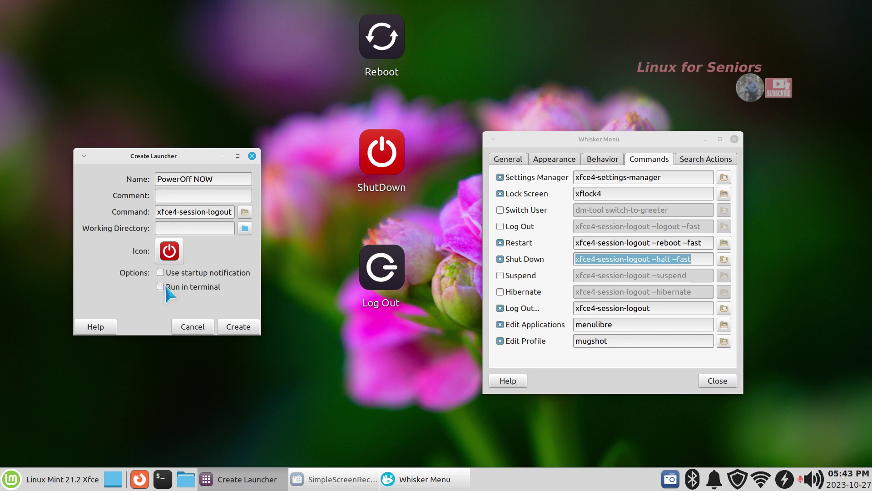
click(238, 326)
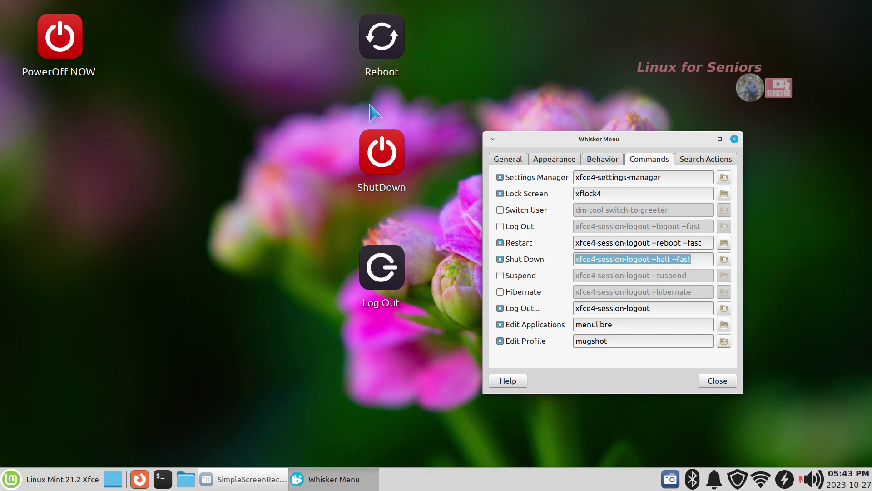
Switch single-click activation on and off again in the desktop icon settings, and close the settings.
right_click(170, 95)
click(229, 261)
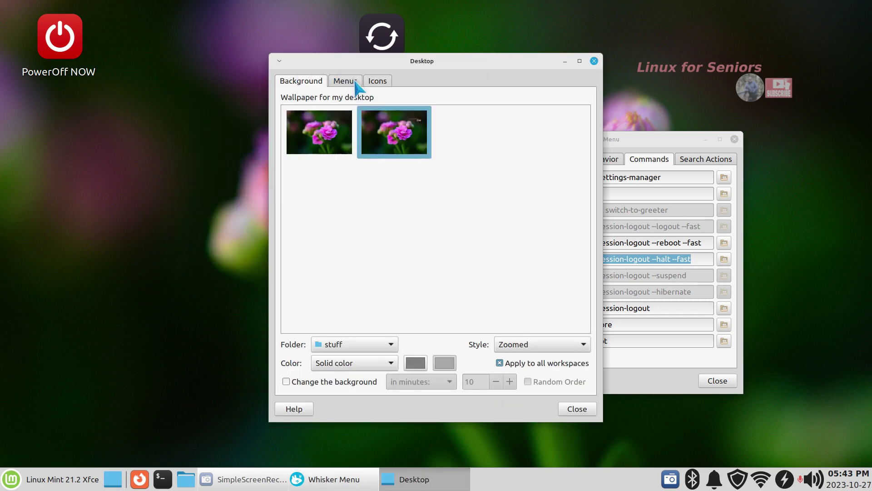
click(378, 81)
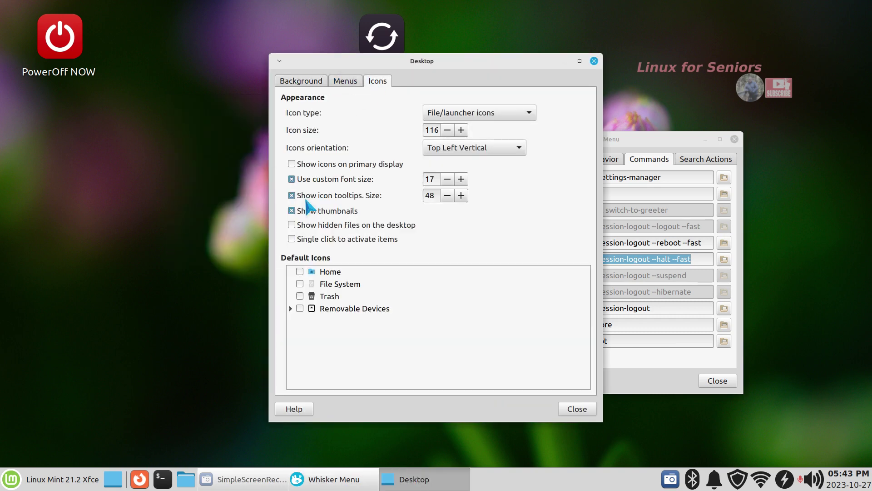
click(292, 239)
click(292, 239)
click(594, 60)
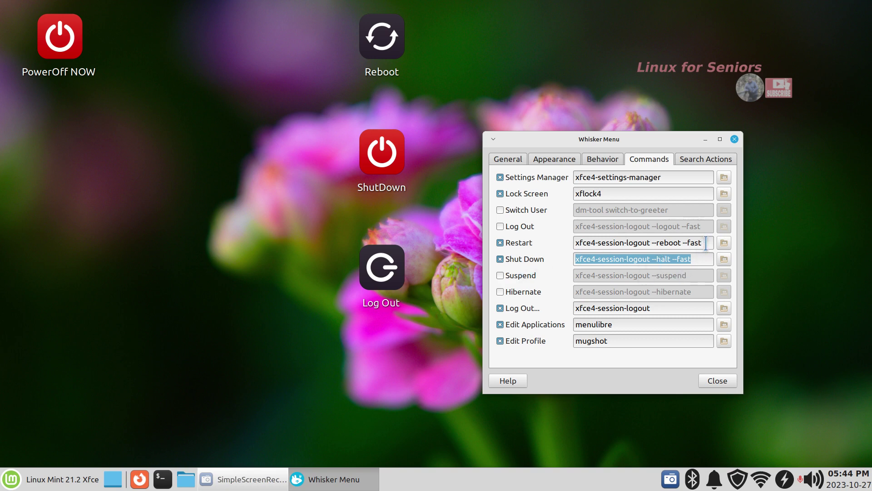
Copy the Restart command text "xfce4-session-logout --reboot --fast" from the Whisker Menu properties.
drag(706, 243, 575, 246)
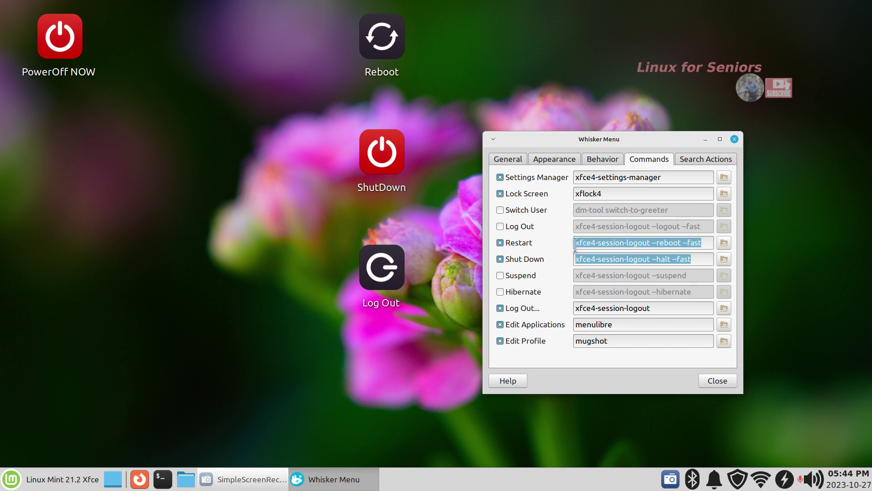
right_click(606, 246)
click(623, 265)
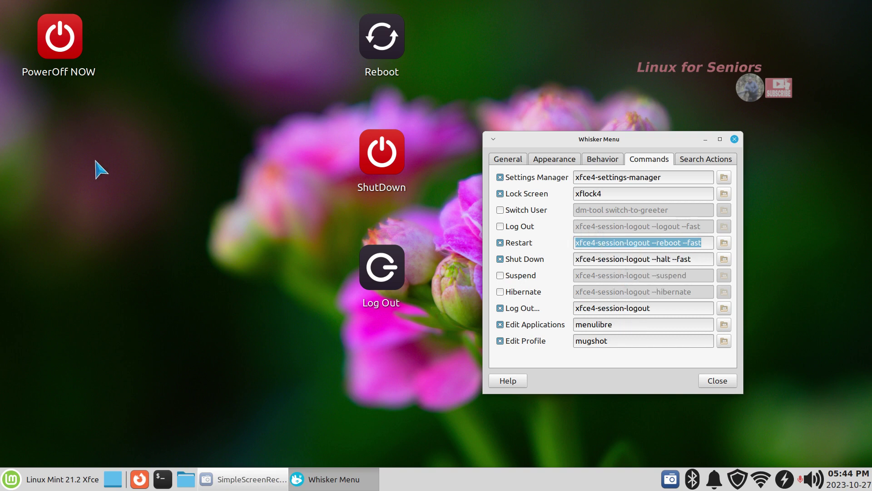
Start another desktop launcher, move its window off the icons, and paste "xfce4-session-logout --reboot --fast" as its command.
click(95, 183)
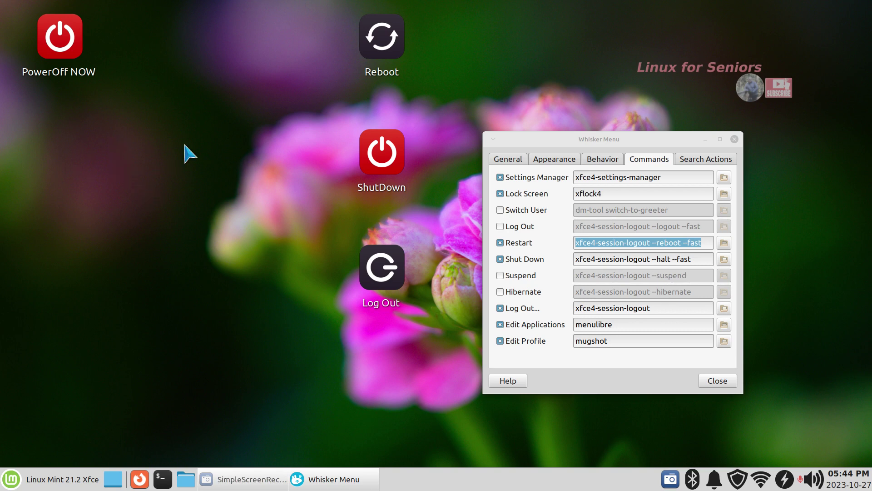
right_click(113, 154)
click(136, 160)
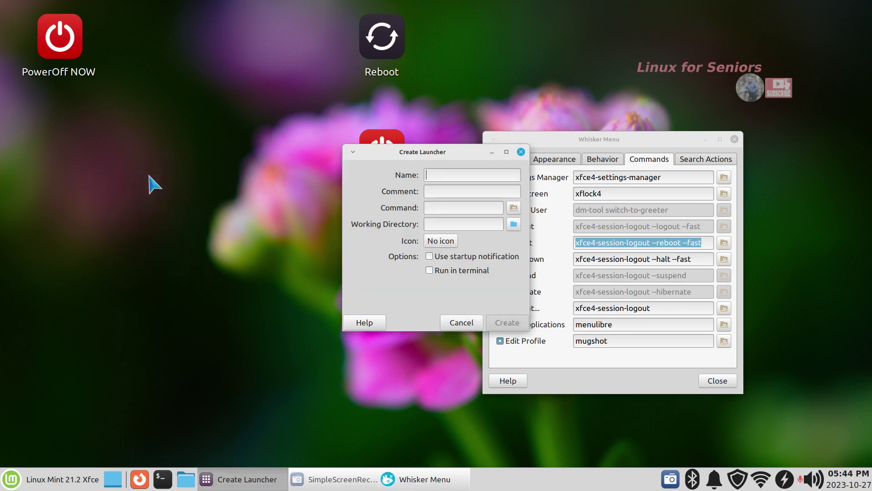
drag(418, 152, 192, 197)
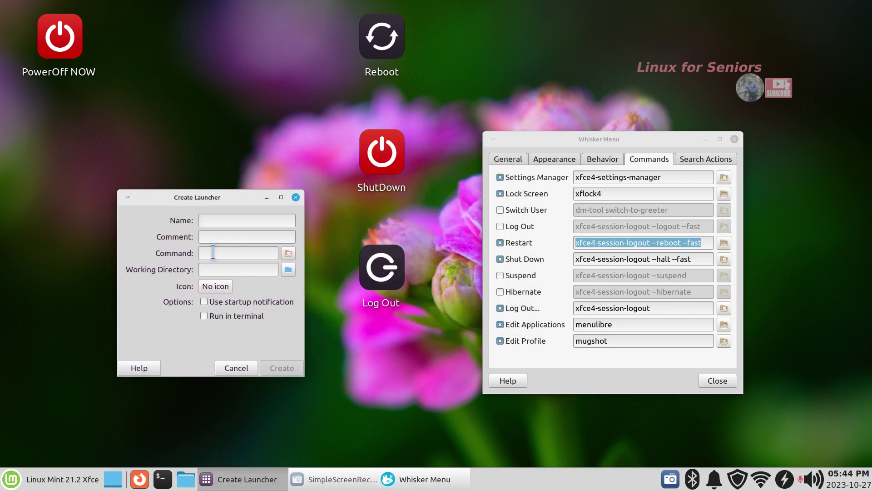
right_click(213, 252)
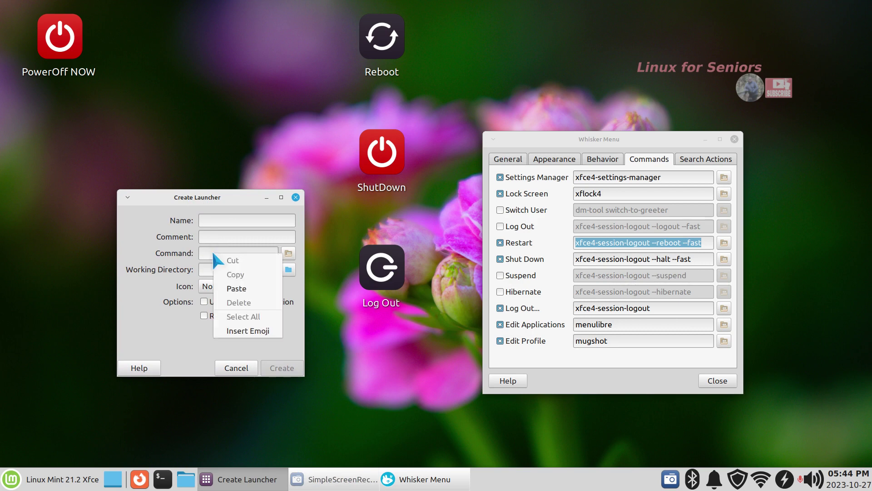
click(251, 290)
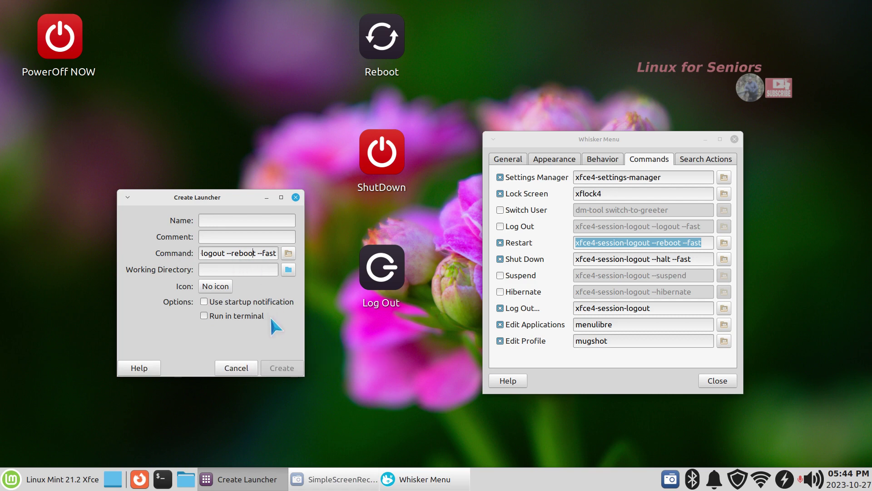
key(Left)
key(Left)
key(Left)
key(Left)
key(Left)
key(Left)
key(Left)
key(Left)
key(Left)
key(Left)
key(Left)
key(Left)
key(Left)
key(Left)
key(Left)
key(Left)
key(Left)
key(Left)
key(Left)
key(Left)
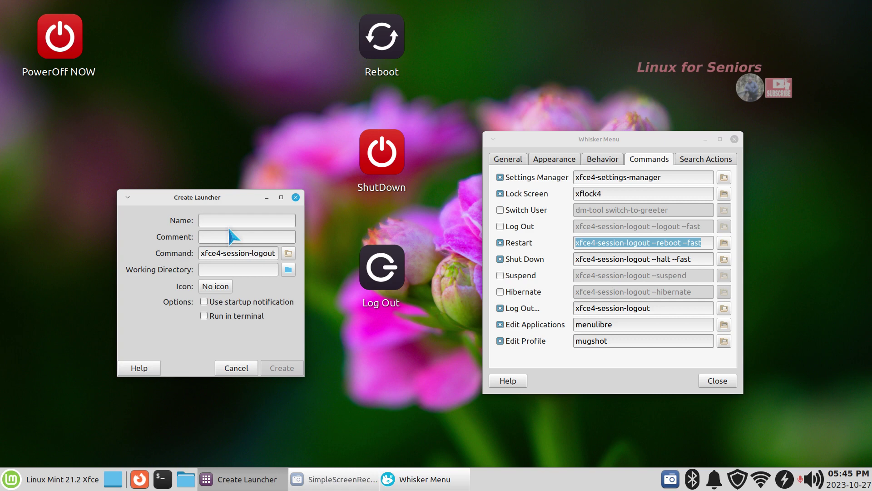
Name the new launcher "Restart NOW".
text(Restrt)
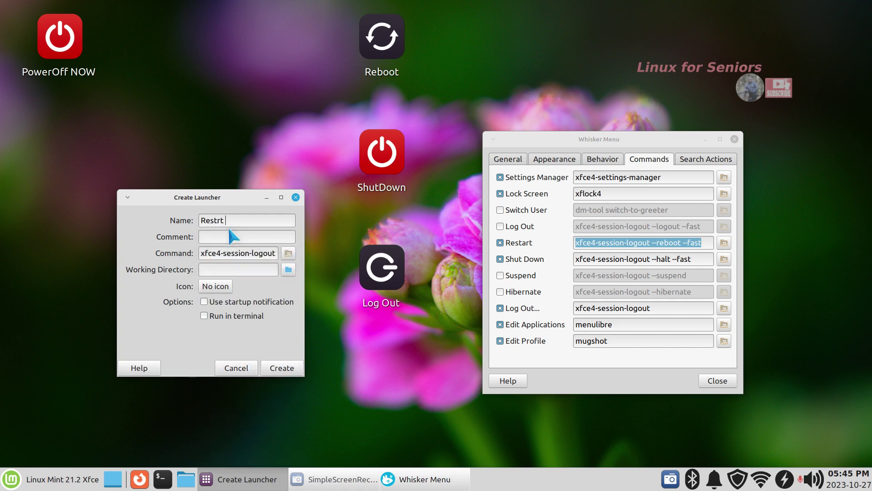
key(BackSpace)
key(BackSpace)
text(a)
key(BackSpace)
key(BackSpace)
key(BackSpace)
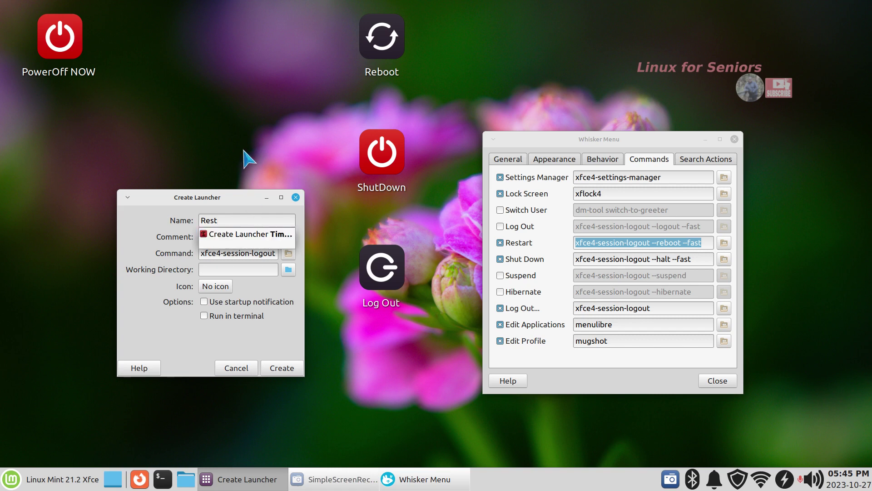
text(art NOW)
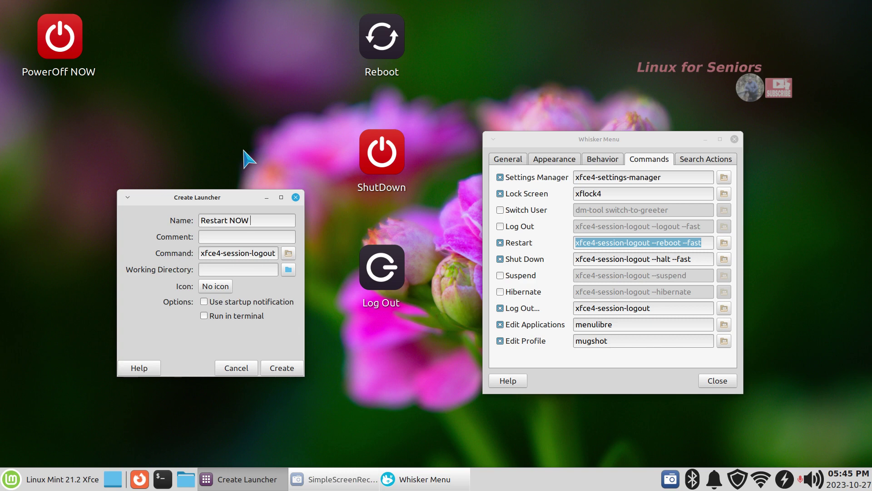
Assign the ac-adapter icon to the Restart NOW launcher and create it.
click(216, 287)
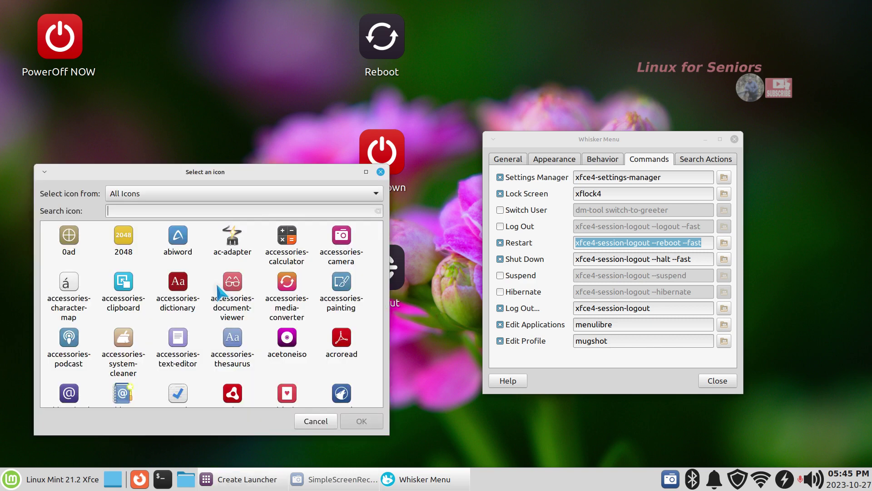
click(236, 246)
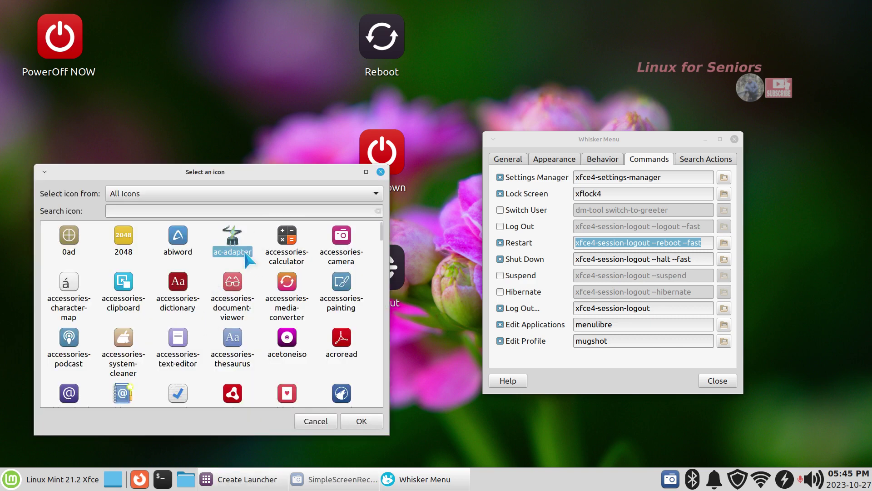
click(362, 421)
click(282, 368)
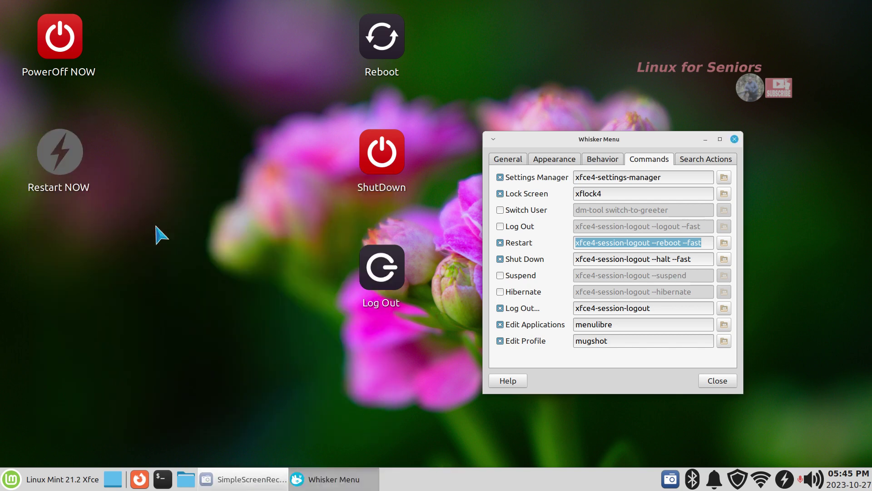
Change the Restart NOW launcher's icon to the amd icon through its properties.
click(136, 178)
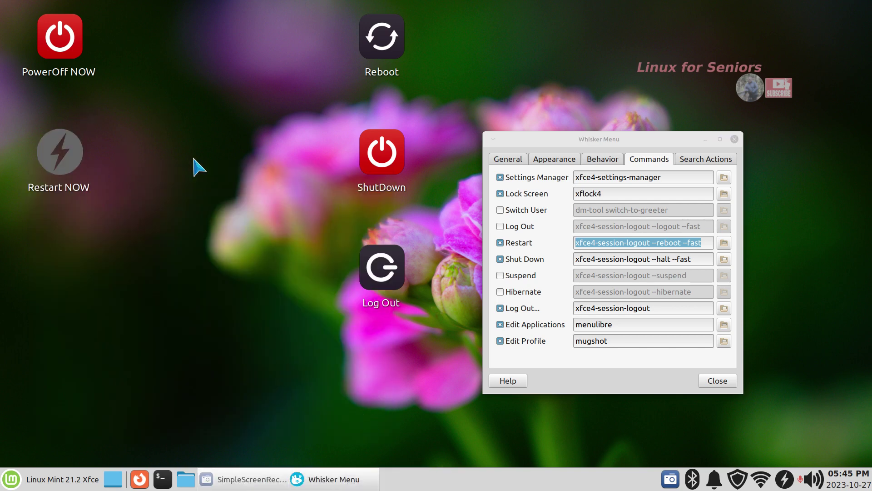
right_click(54, 149)
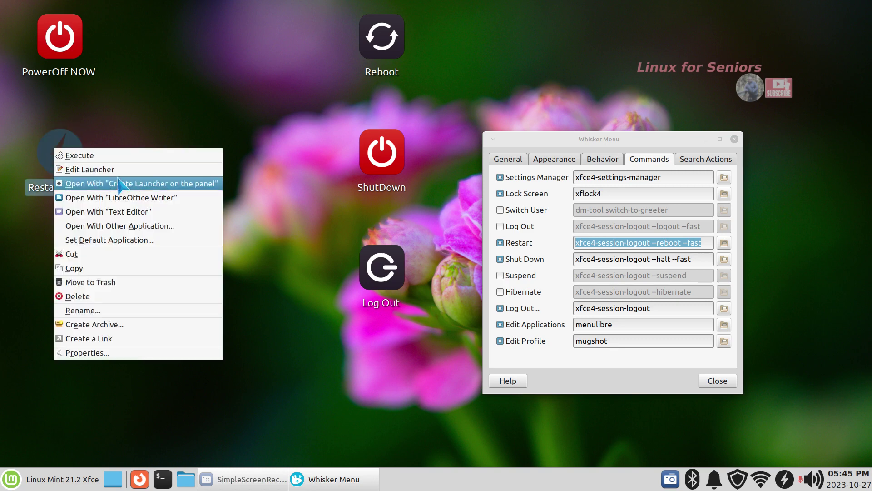
click(123, 352)
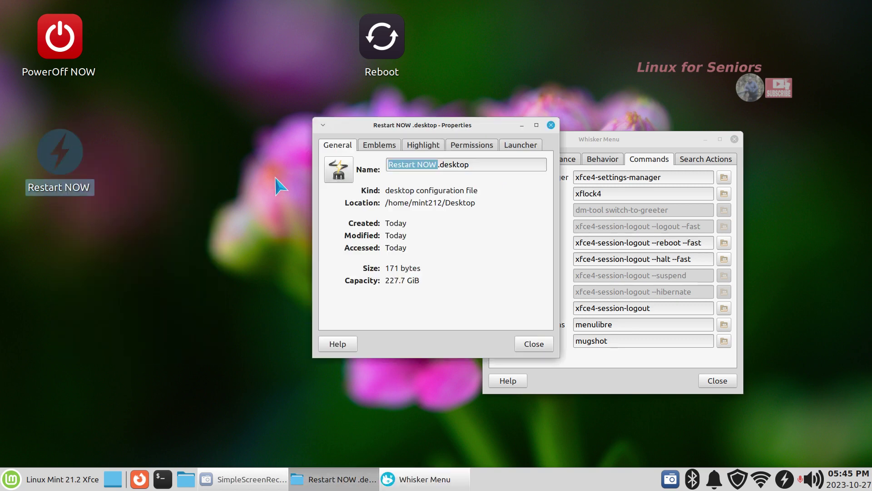
click(338, 170)
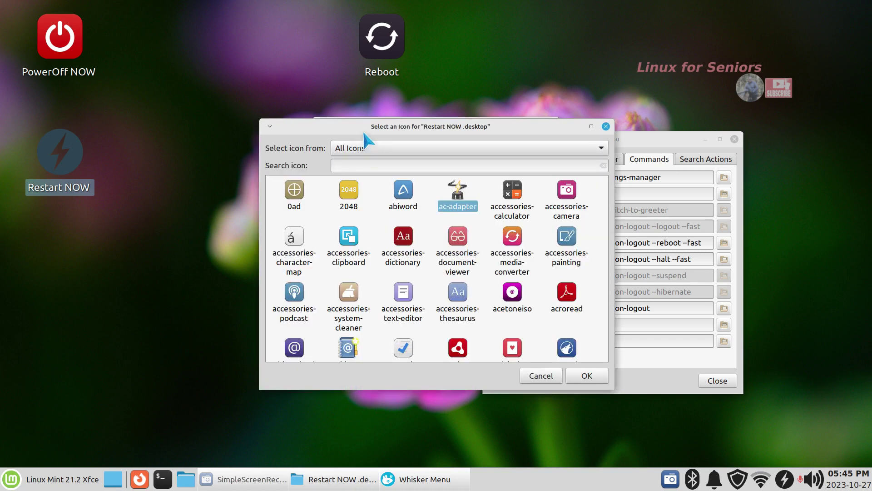
drag(363, 129, 165, 157)
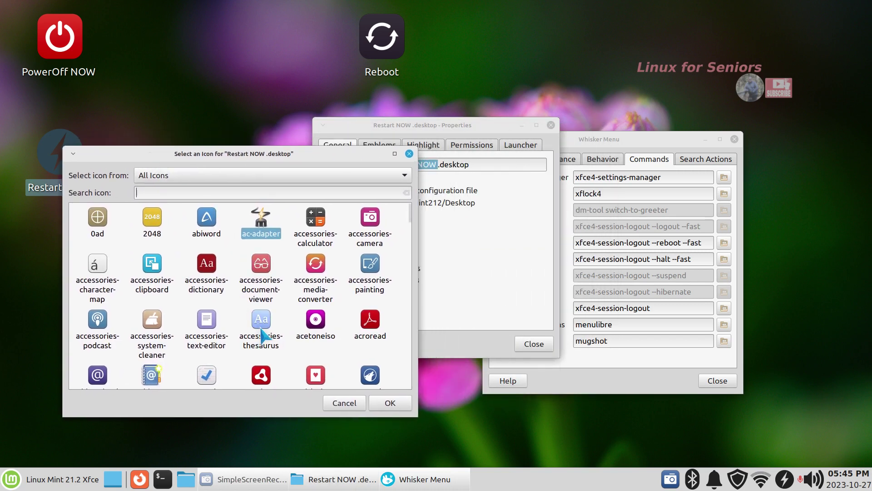
scroll(263, 334, down, 3)
click(261, 313)
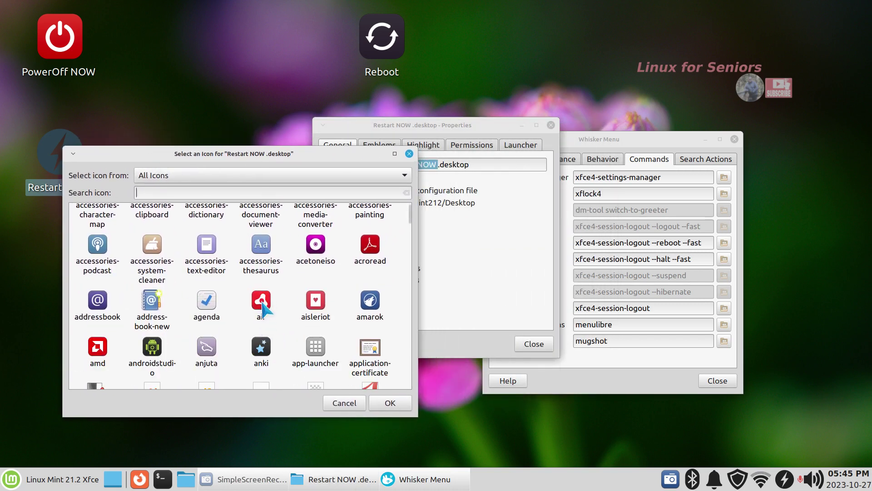
click(95, 353)
click(389, 405)
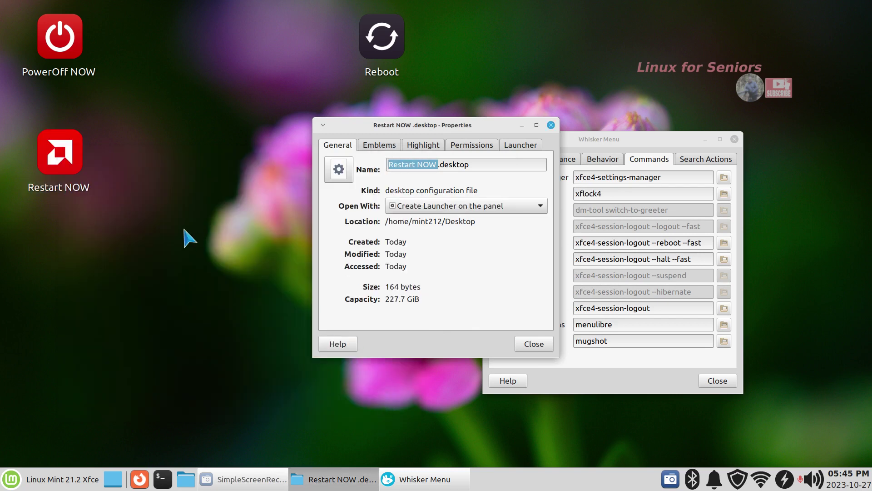
Look through the custom icon files stored in the icons folder inside Documents, and close the file manager.
click(186, 477)
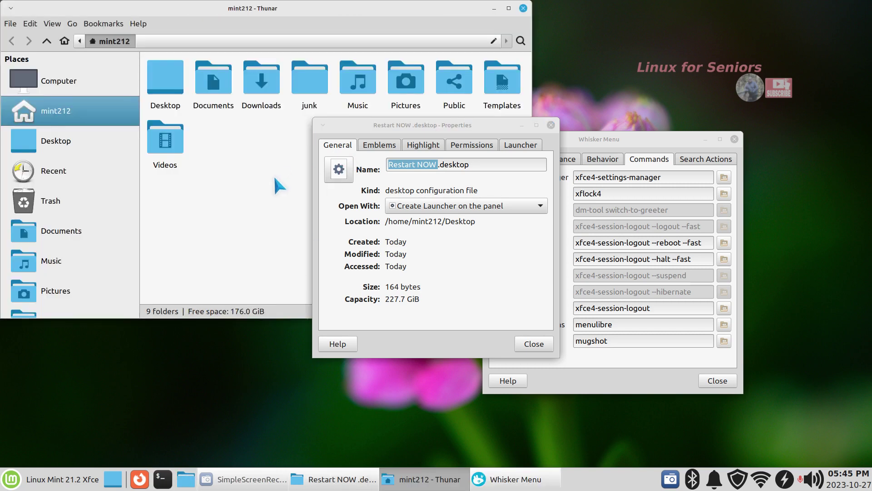
double_click(217, 83)
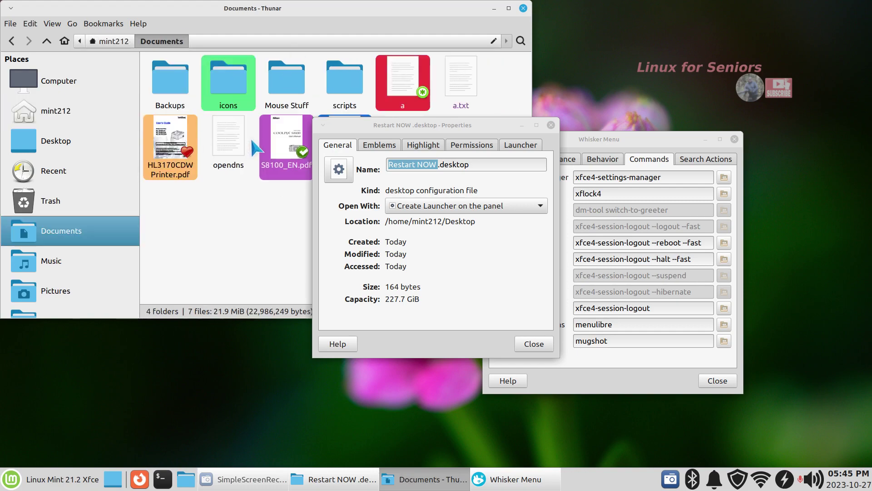
double_click(219, 77)
scroll(200, 217, down, 4)
scroll(200, 217, down, 6)
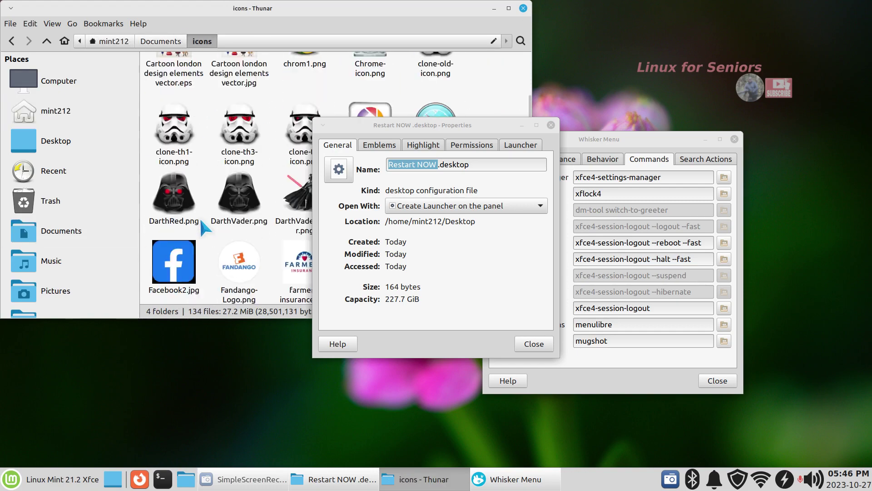
click(524, 8)
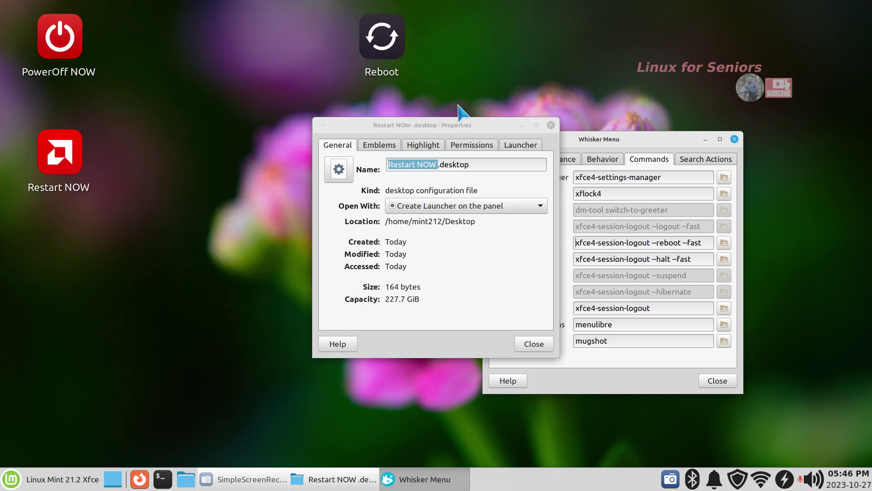
click(339, 167)
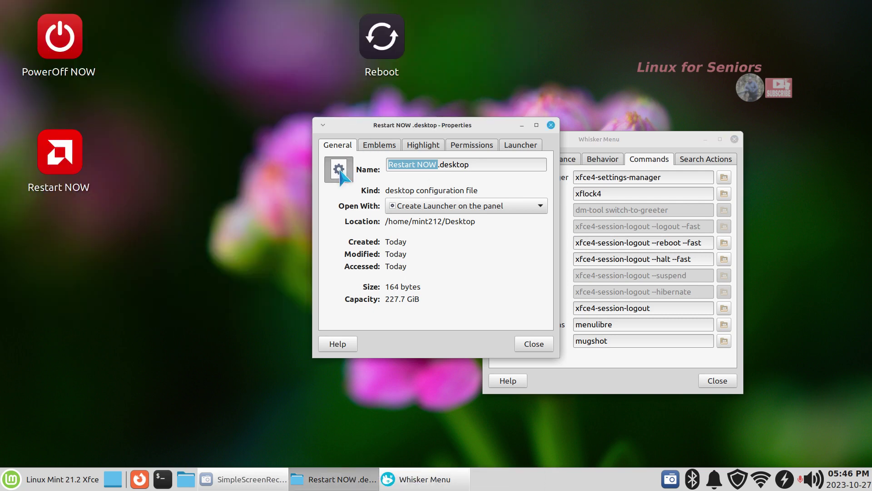
click(606, 126)
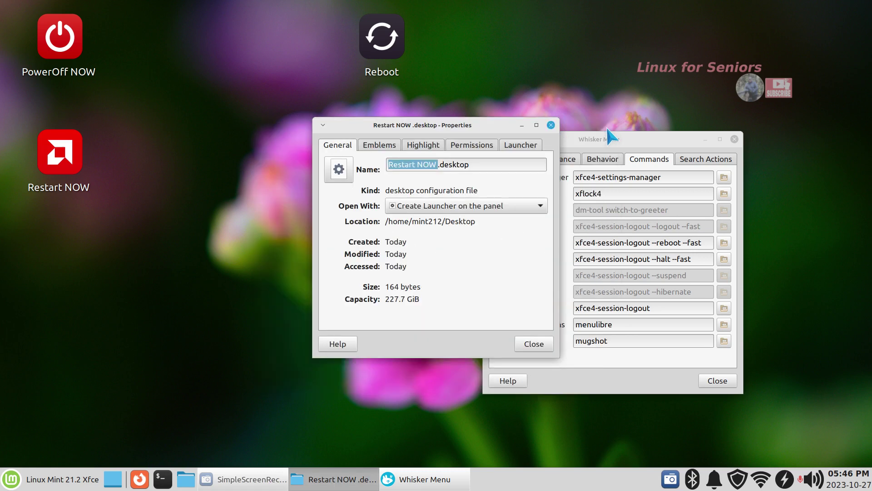
click(551, 125)
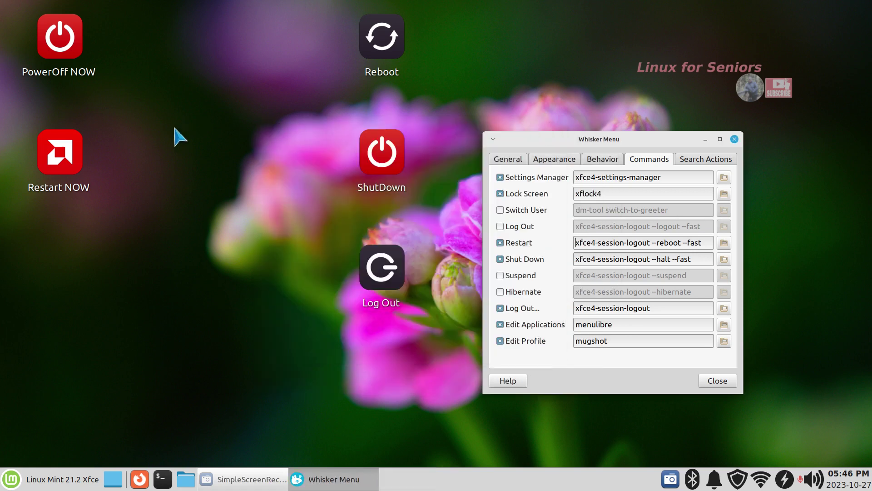
Start changing the Restart NOW launcher's icon through its properties, using Image Files from the Documents/icons folder.
right_click(56, 154)
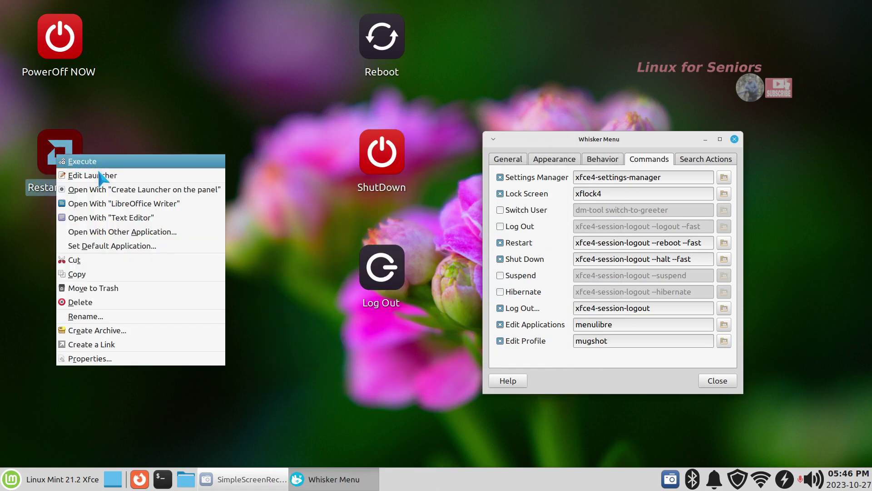
click(126, 359)
click(346, 167)
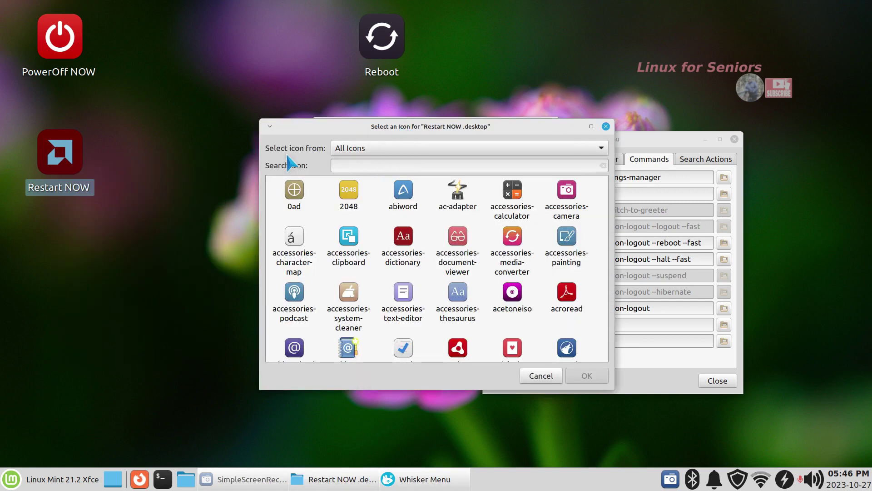
click(373, 147)
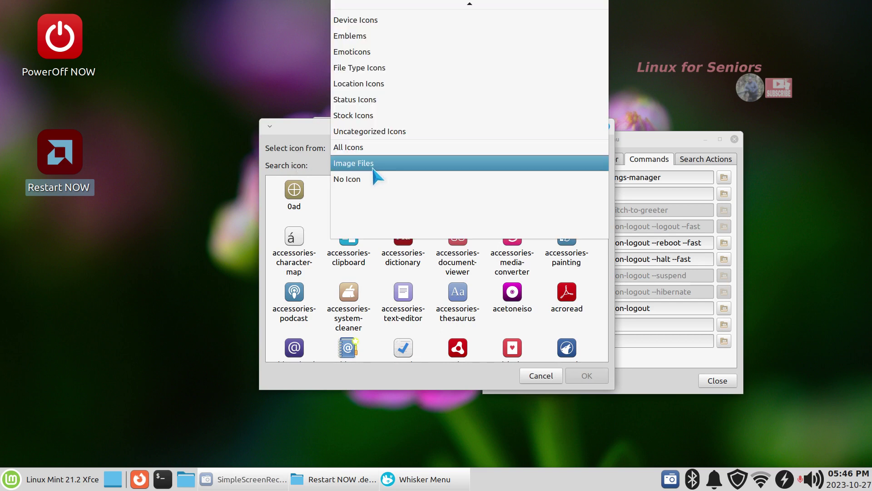
click(372, 164)
click(300, 211)
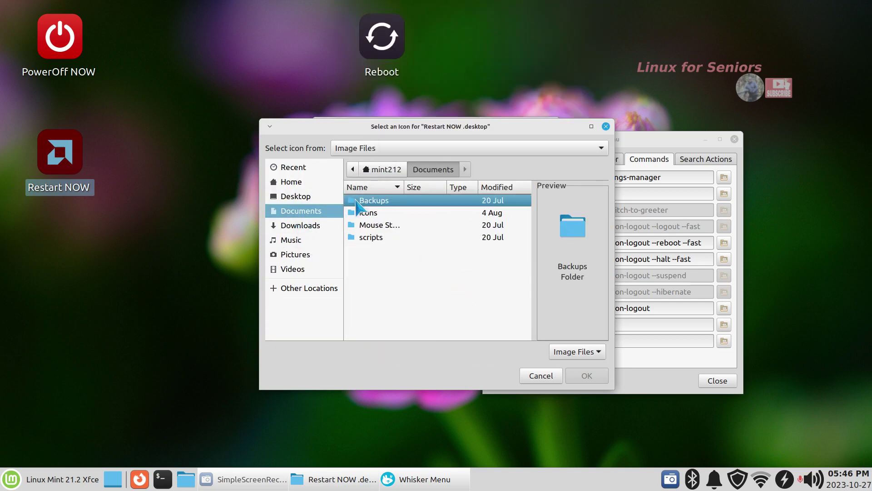
double_click(360, 213)
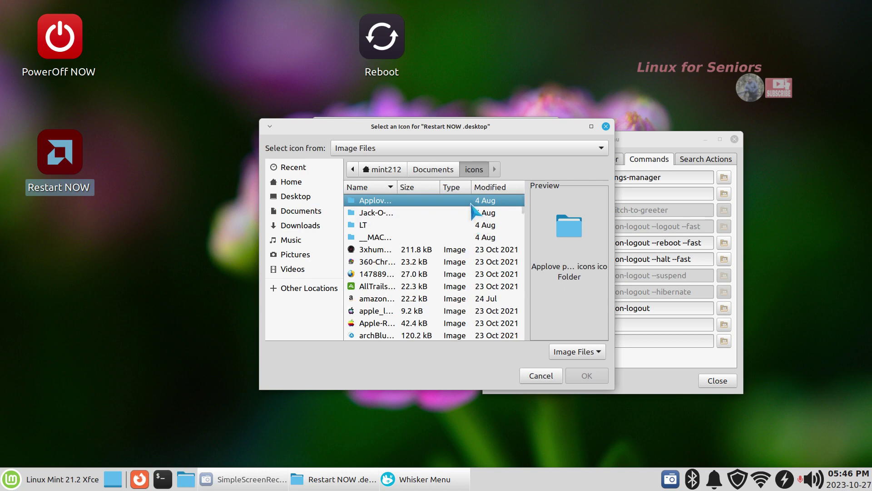
Assign the square red Shutdown button PNG as the Restart NOW launcher's icon and close its properties.
scroll(404, 270, down, 7)
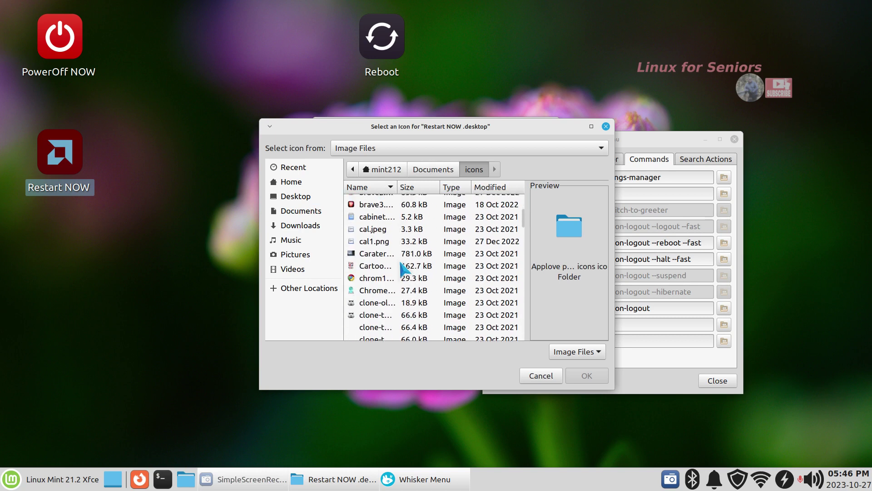
scroll(404, 270, down, 12)
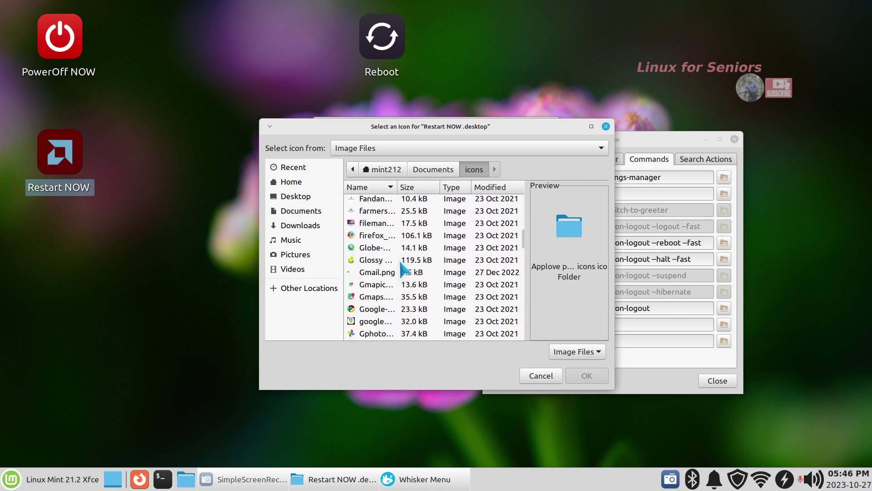
scroll(404, 270, down, 12)
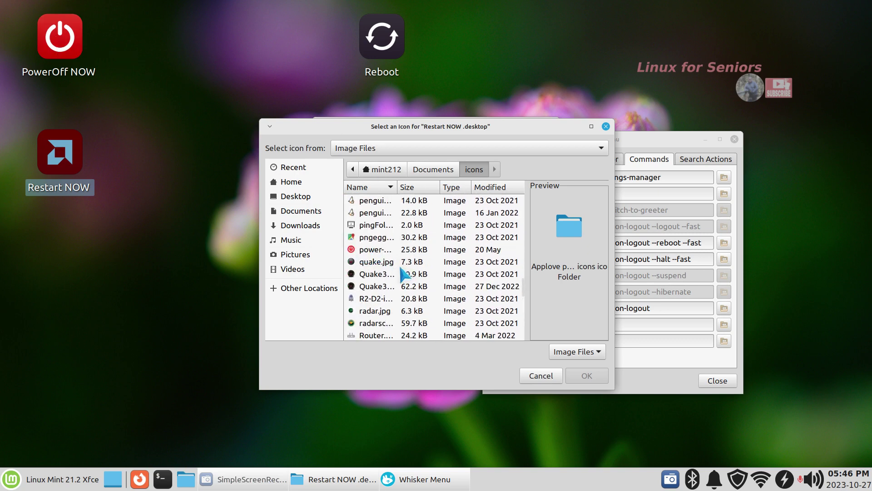
click(369, 251)
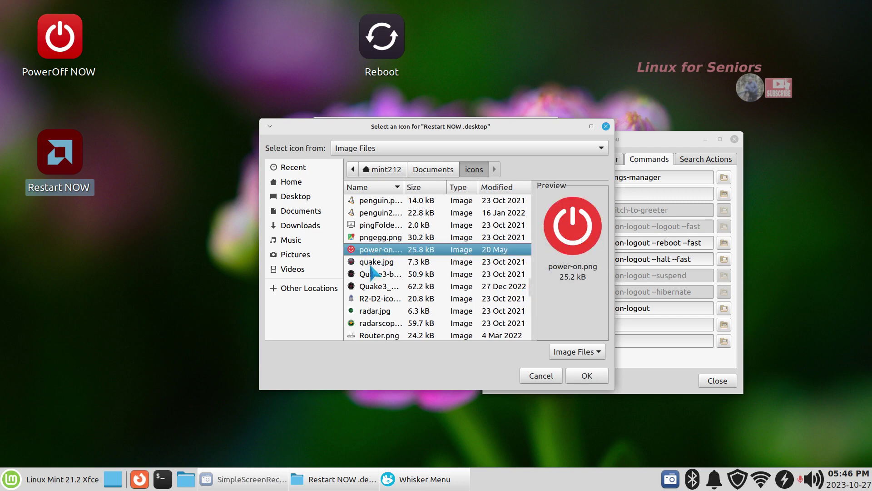
scroll(370, 272, down, 5)
click(359, 244)
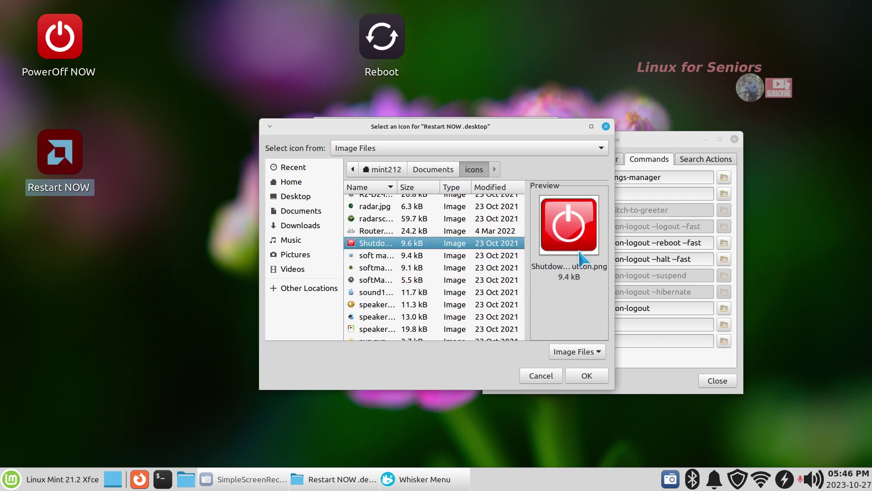
click(578, 377)
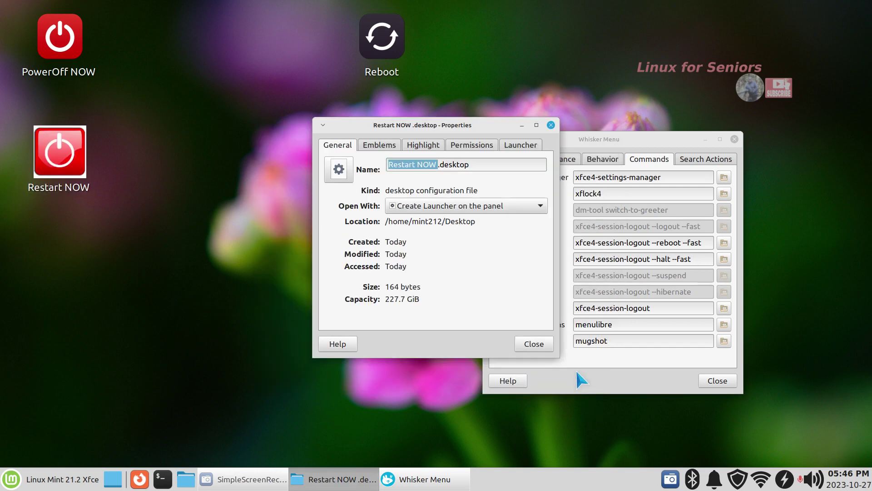
click(527, 344)
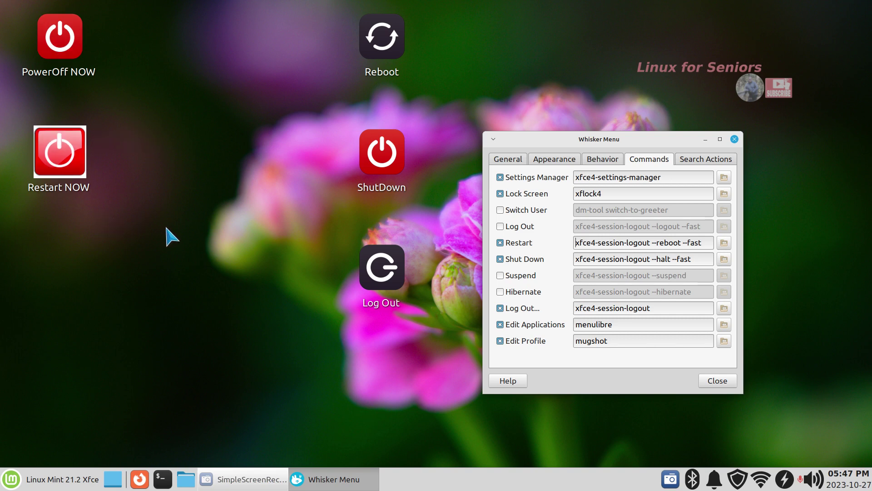
Run the Log Out launcher to view its session options, cancel it, and briefly view the home folder.
double_click(390, 274)
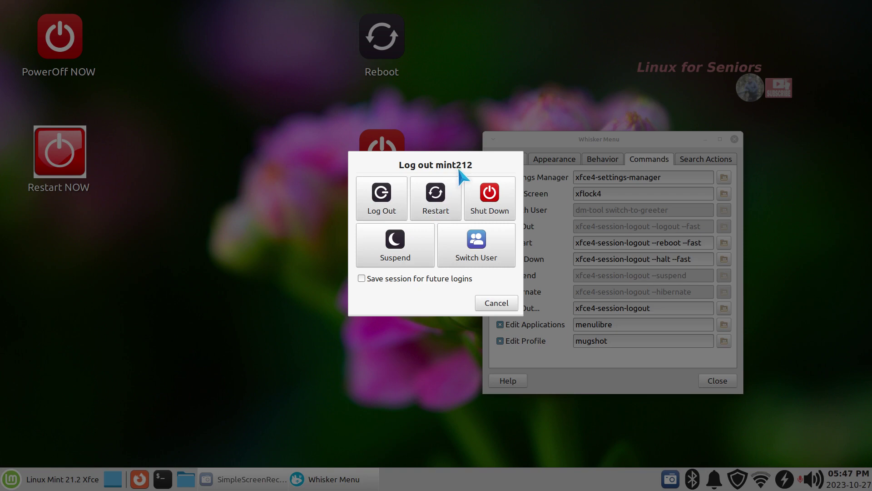
click(494, 303)
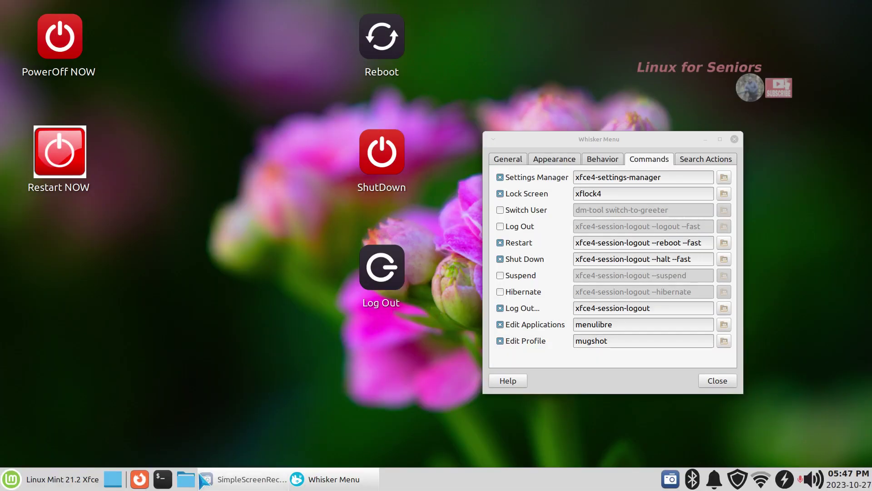
click(185, 478)
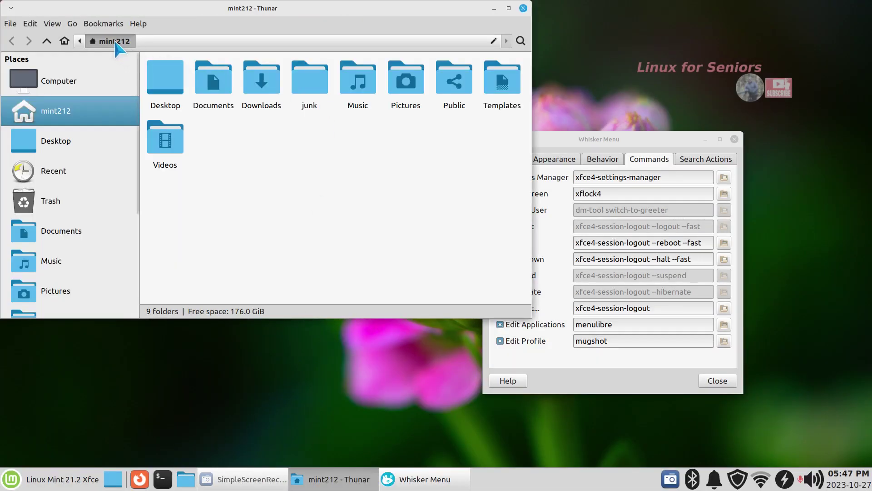
click(523, 7)
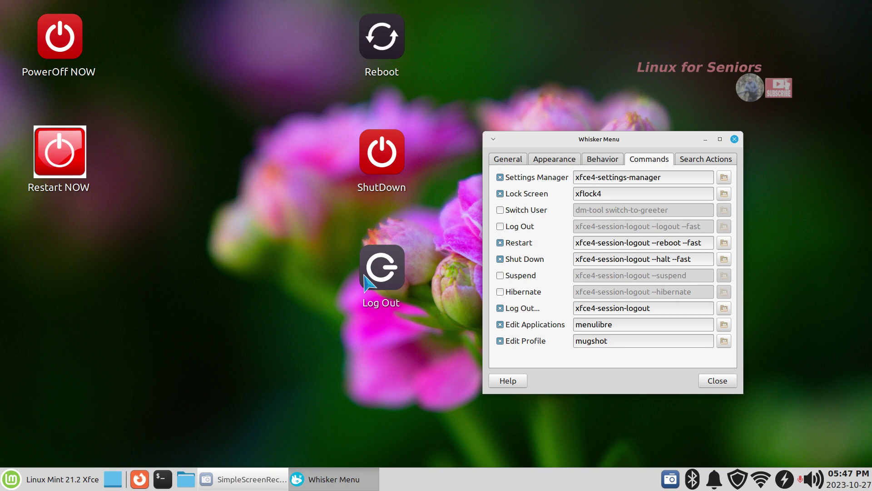
Enable the Whisker Menu Log Out command, select its "xfce4-session-logout --logout --fast" text, and disable the command again.
click(500, 227)
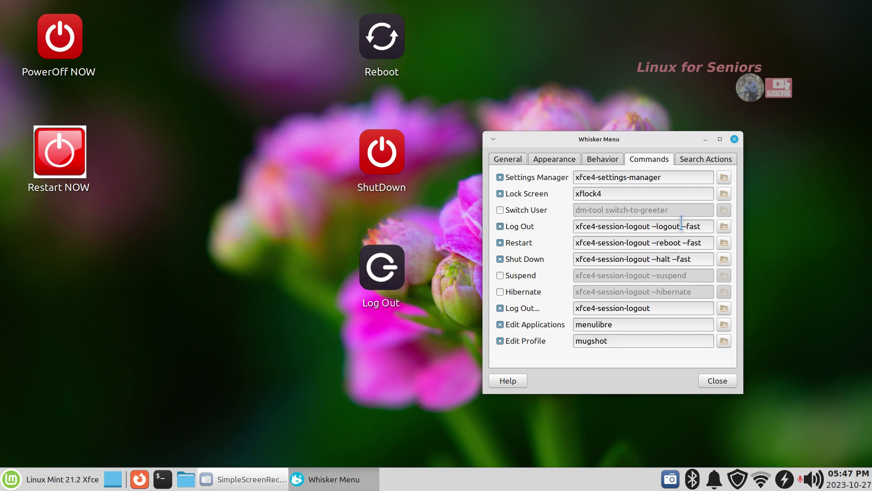
drag(700, 225, 574, 229)
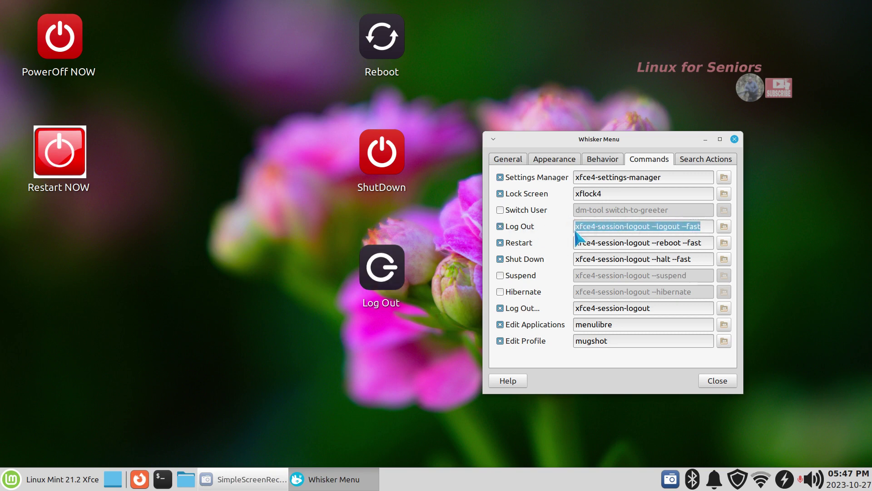
right_click(596, 224)
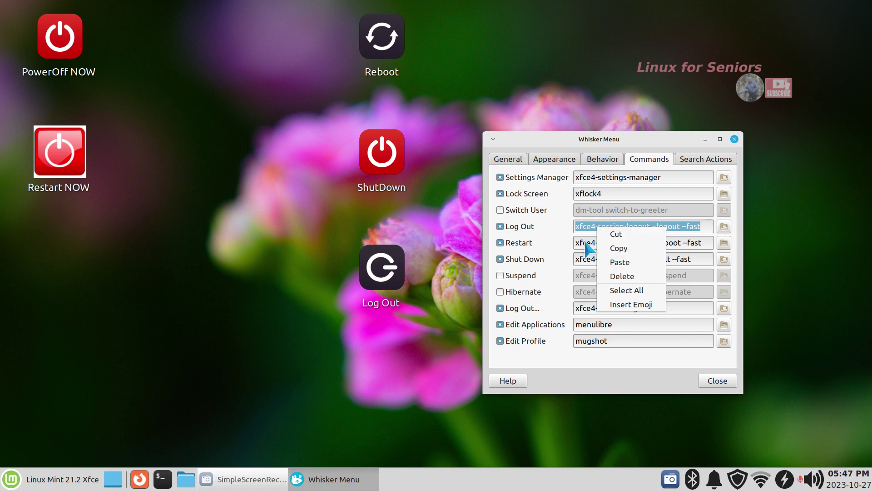
click(552, 216)
click(500, 227)
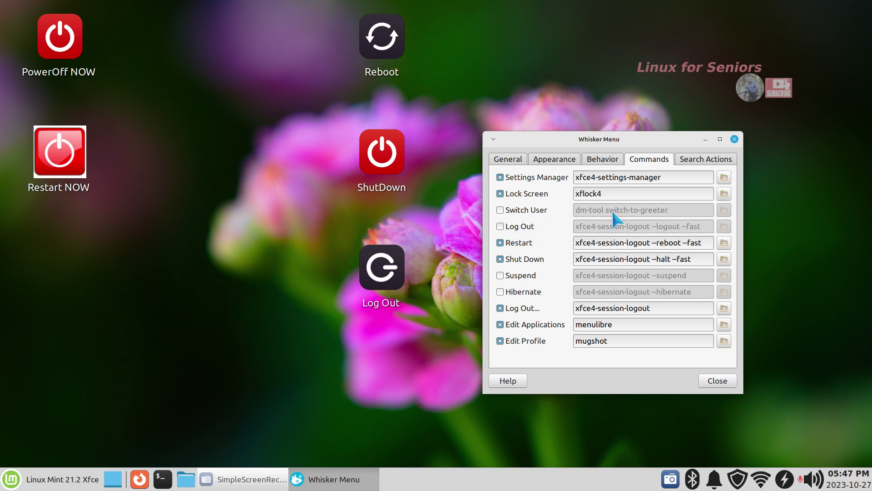
Close the Whisker Menu settings and delete the Log Out launcher from the desktop.
click(735, 140)
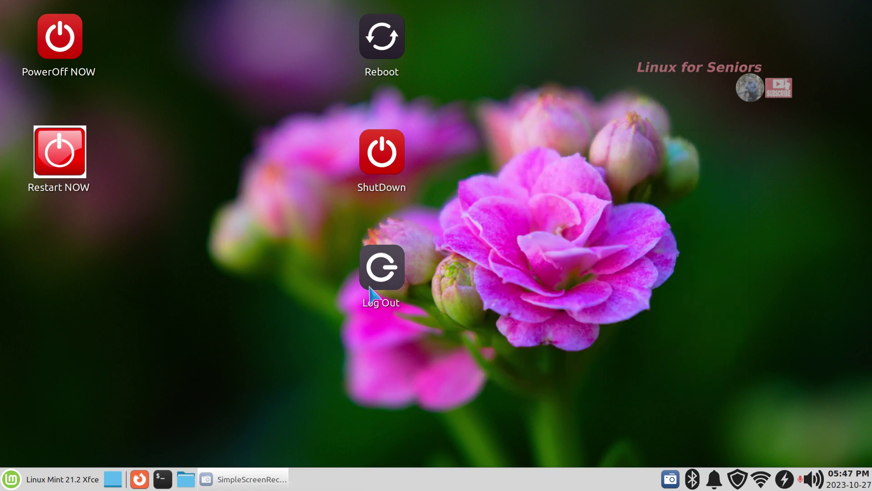
drag(511, 229, 324, 338)
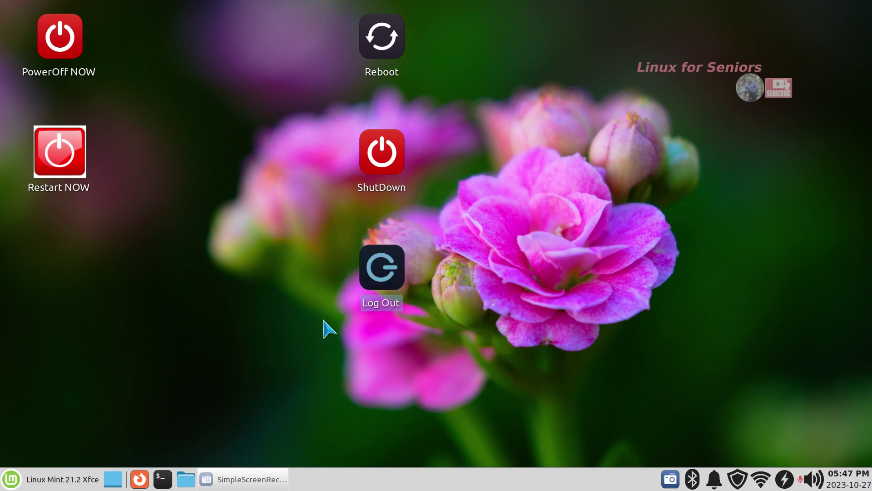
key(Delete)
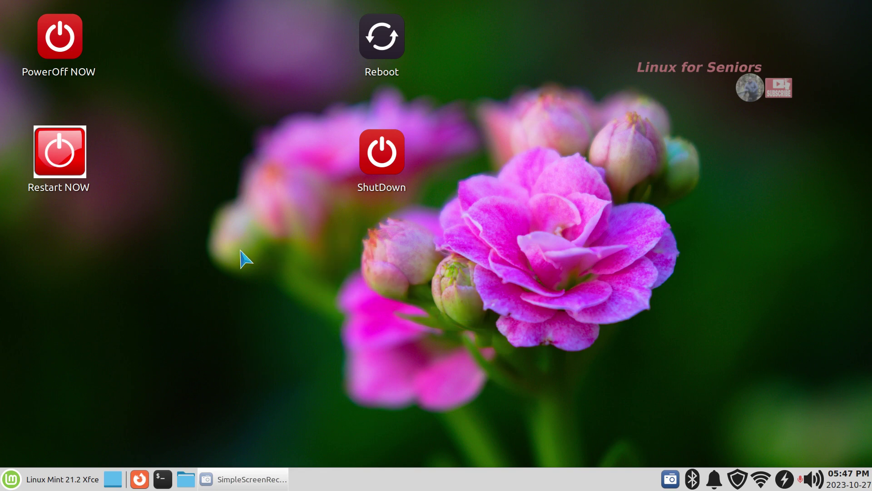
Create a new desktop launcher by searching for "log" and using the suggested Log Out entry with the xfce4-session-logout command.
right_click(207, 250)
click(254, 259)
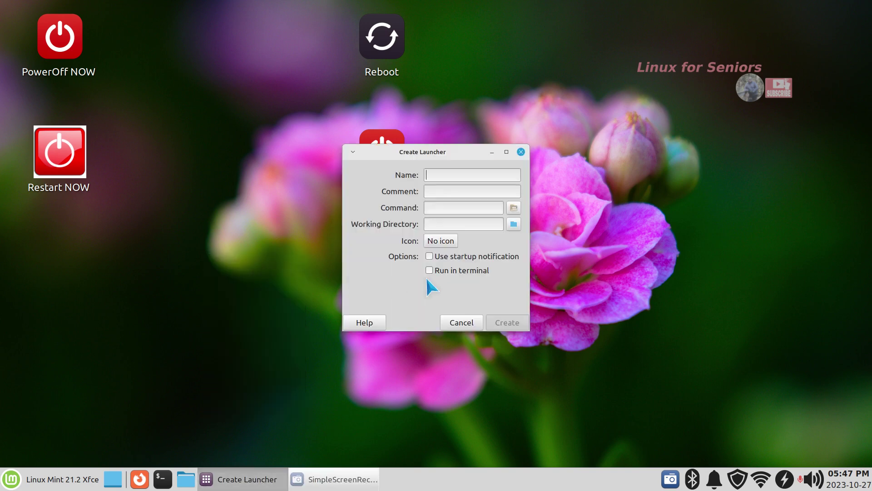
text(log)
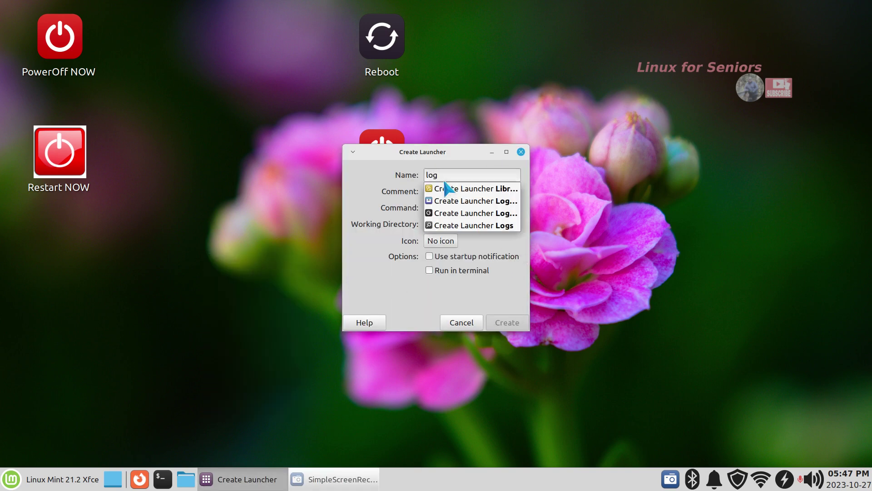
click(453, 214)
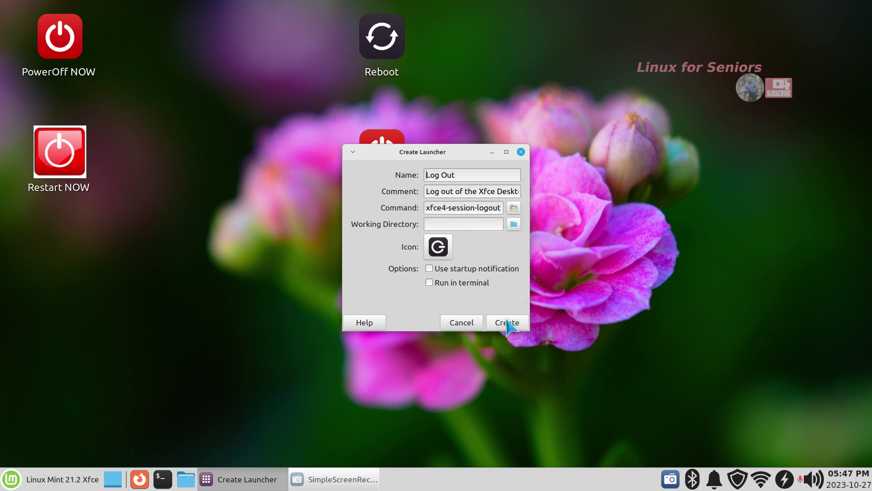
click(507, 324)
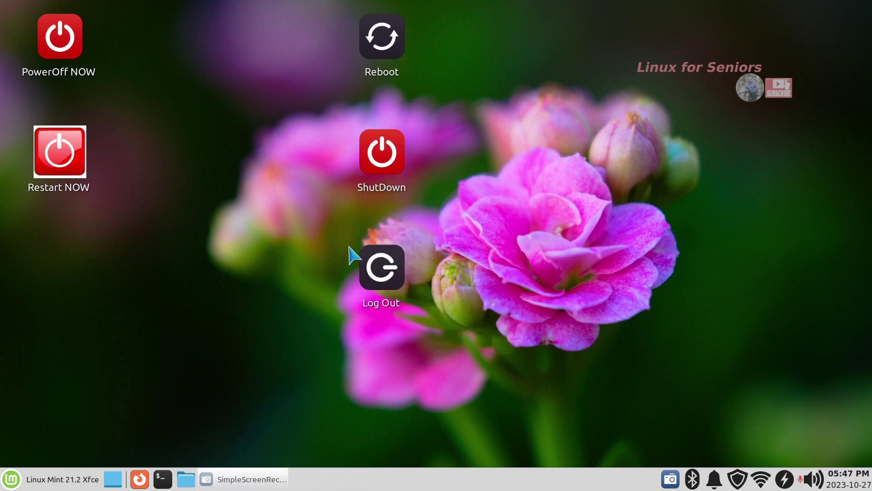
View the Log Out launcher's properties and close them, run the launcher, and cancel its session dialog.
right_click(381, 273)
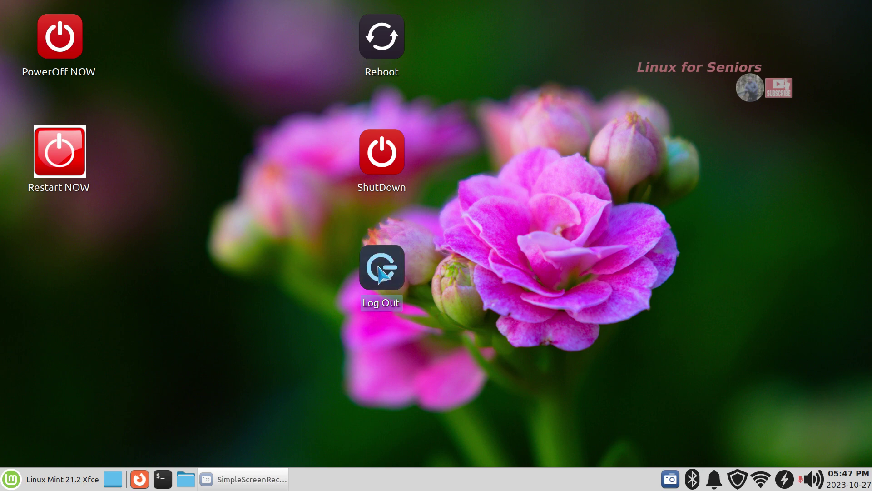
click(406, 257)
click(345, 178)
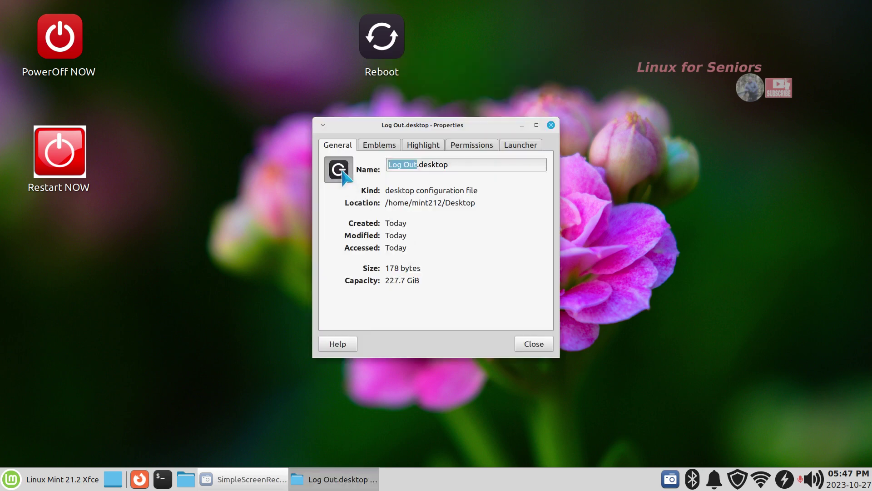
click(586, 376)
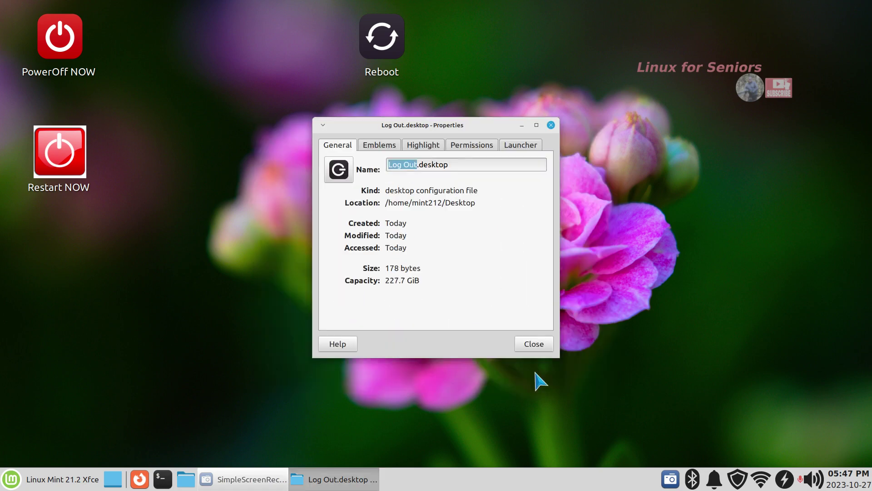
click(531, 344)
double_click(379, 264)
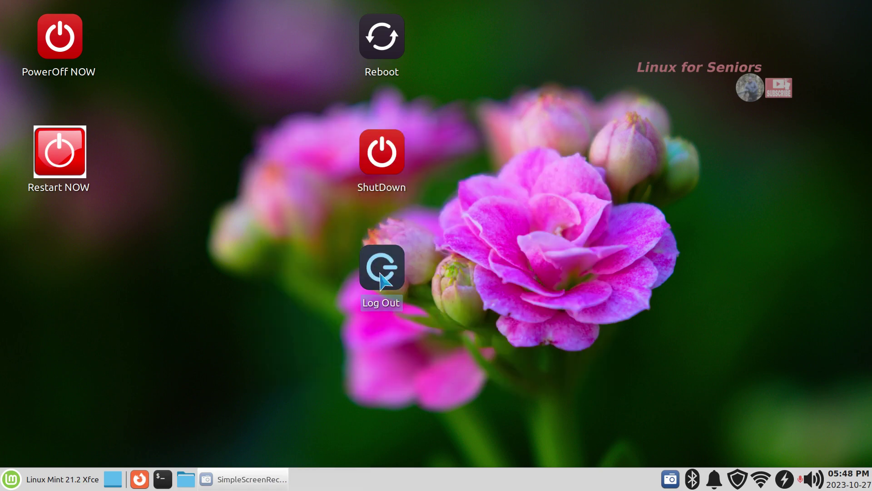
click(497, 303)
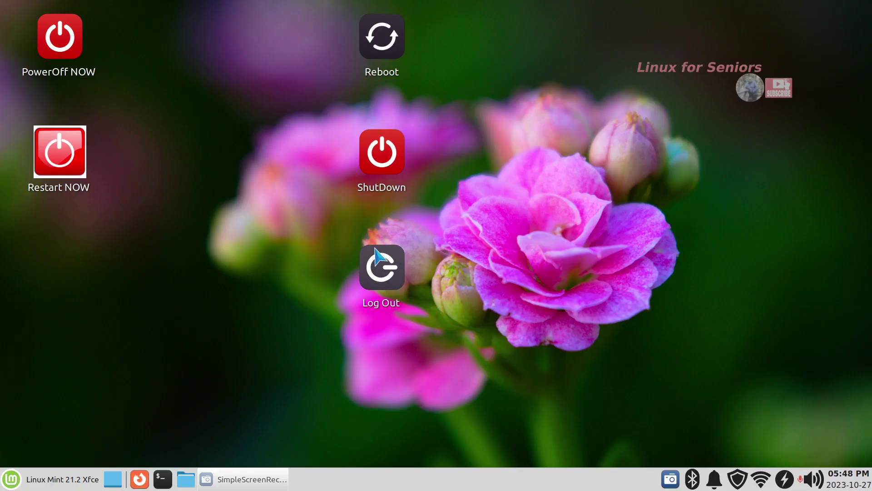
Create a panel launcher from the desktop Log Out launcher, test it from the panel, and cancel the session dialog.
right_click(378, 256)
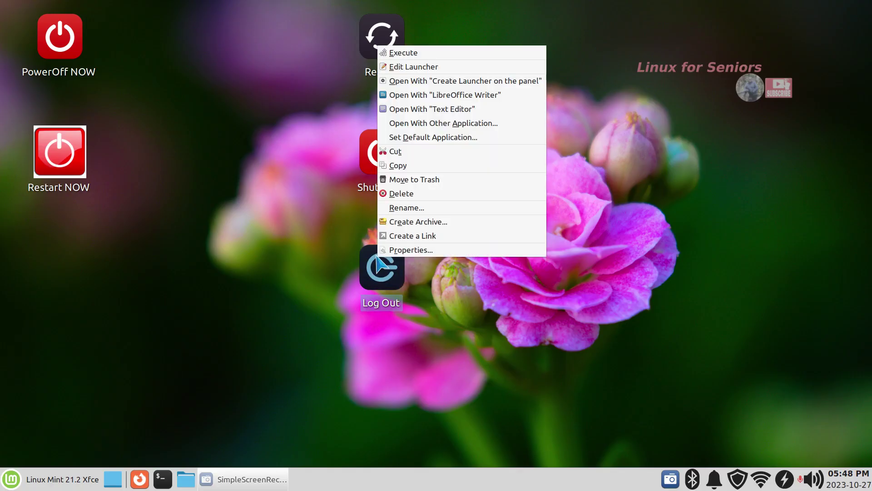
click(472, 81)
click(862, 480)
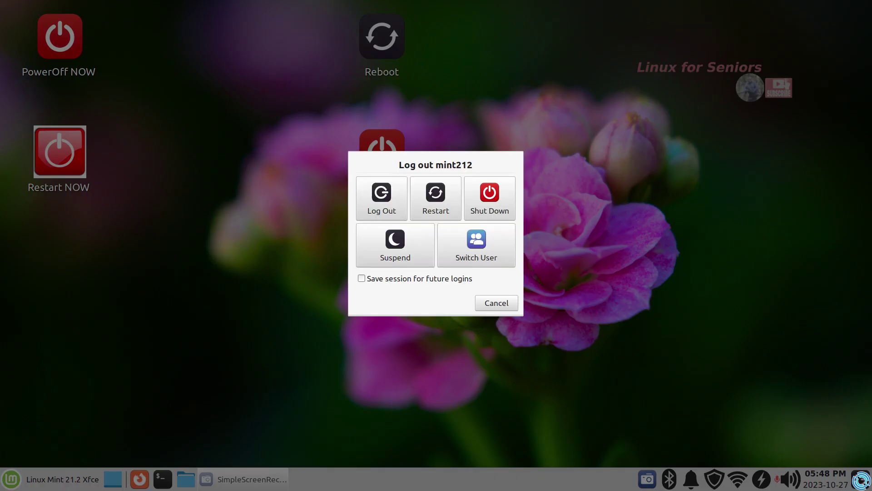
click(496, 303)
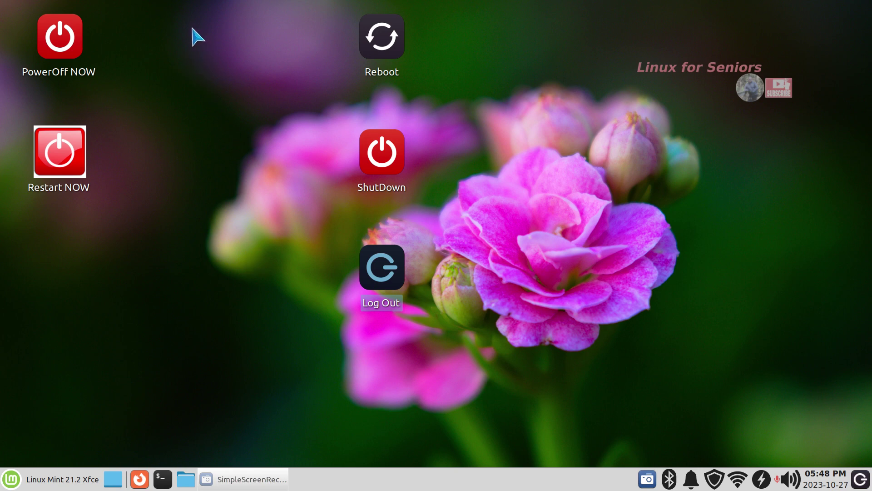
Delete the PowerOff NOW and Restart NOW launchers from the desktop.
drag(187, 13, 42, 245)
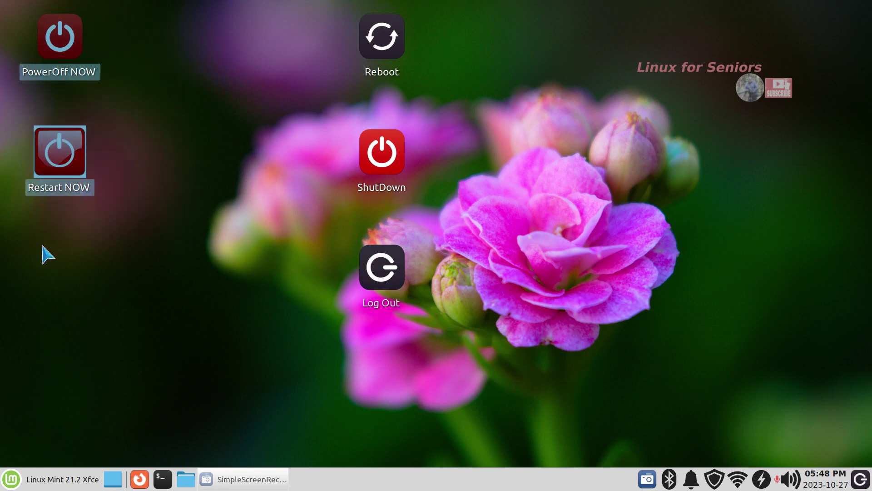
key(Delete)
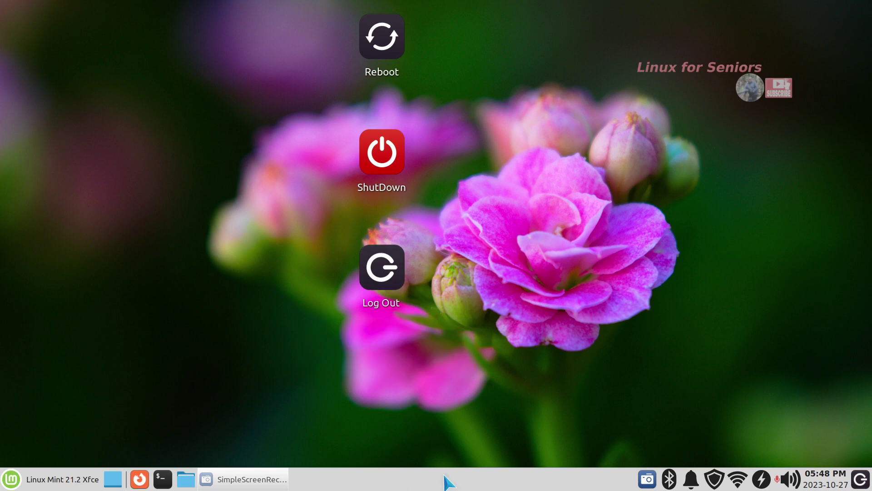
Test the Whisker Menu's shut down and restart commands, cancelling each confirmation.
click(11, 479)
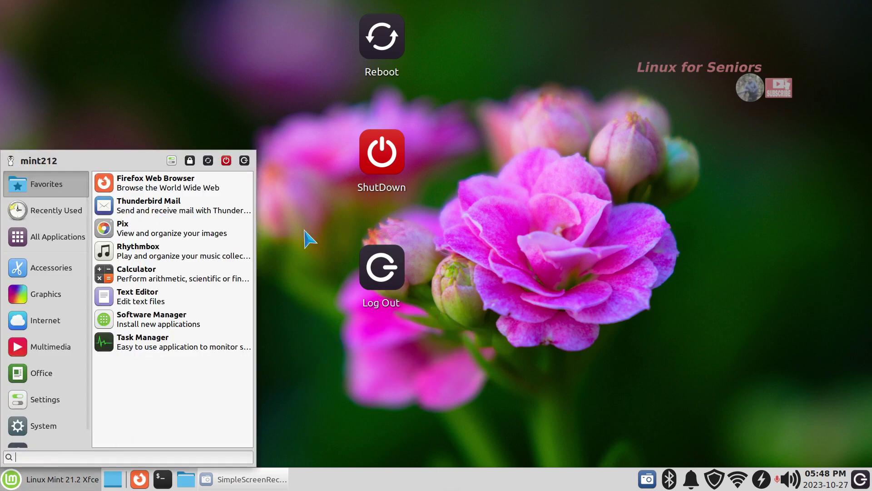
click(231, 163)
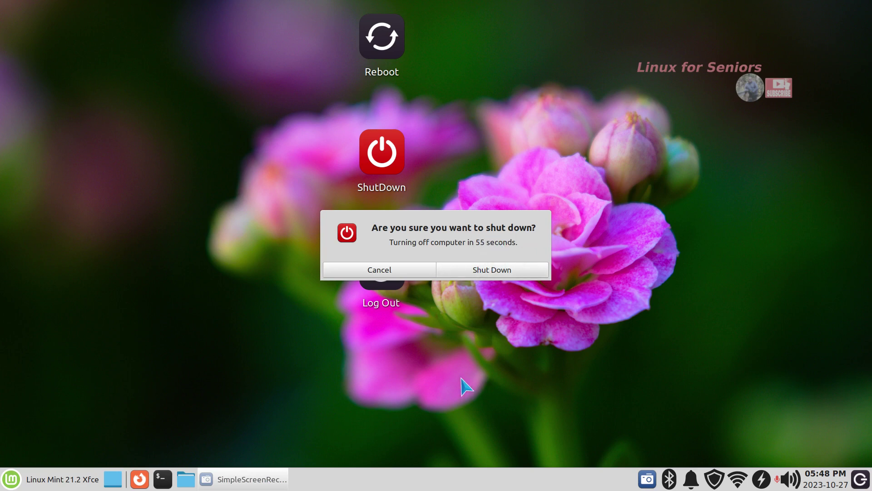
click(388, 271)
key(super)
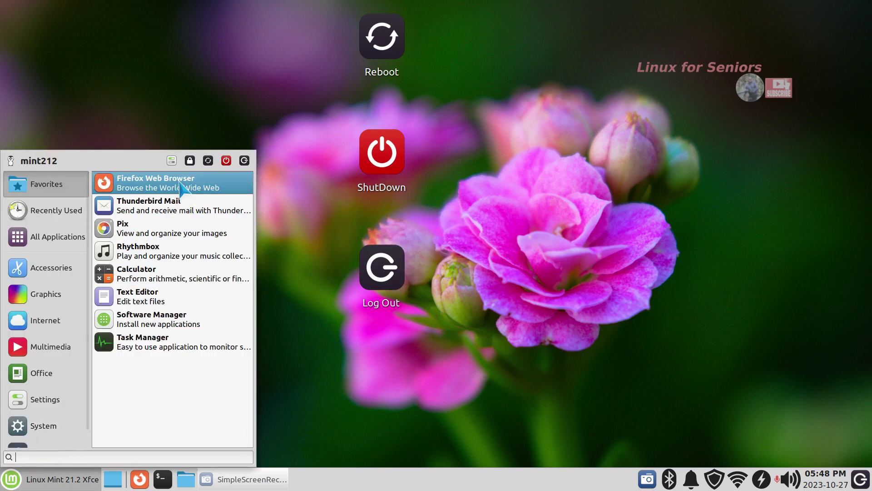
click(211, 167)
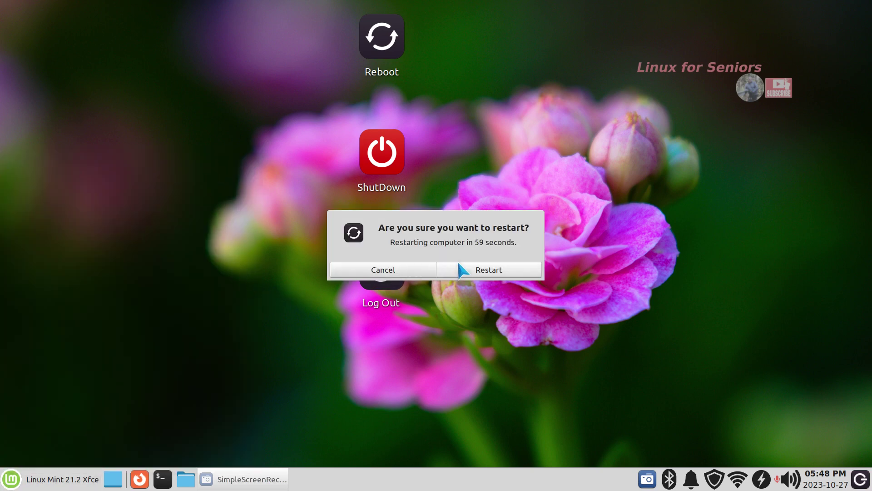
click(386, 270)
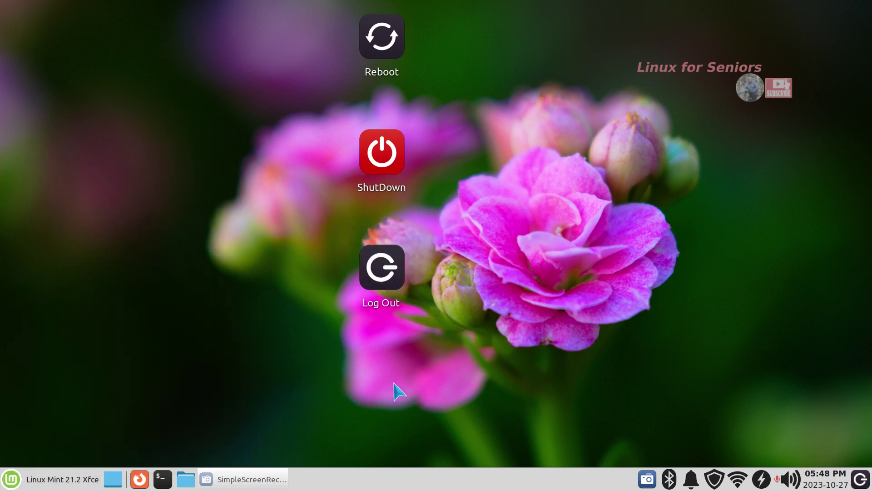
right_click(369, 487)
mouse_move(415, 460)
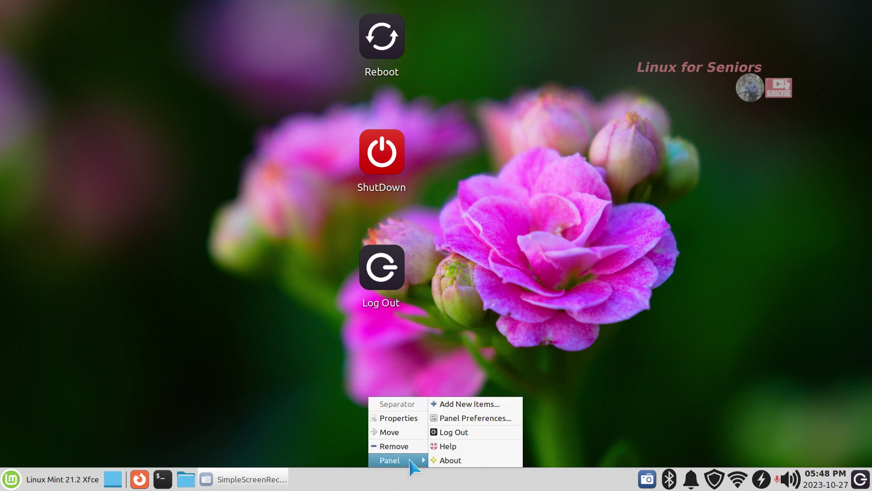
click(474, 404)
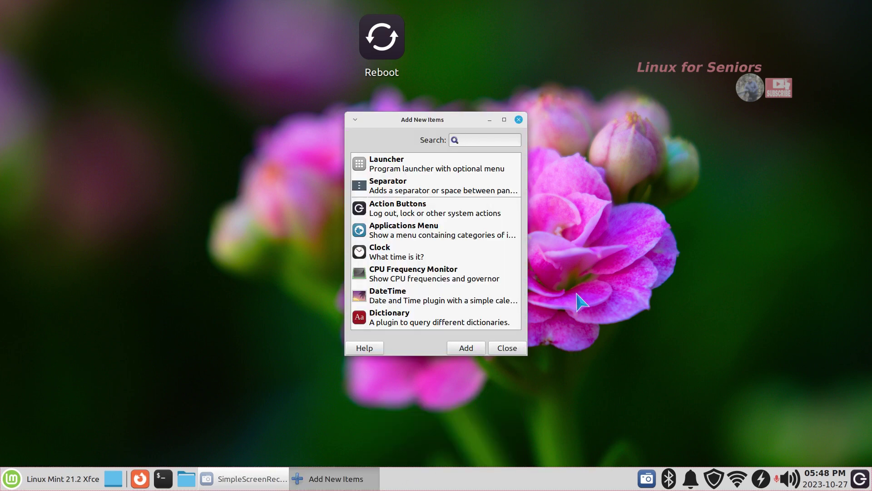
click(374, 213)
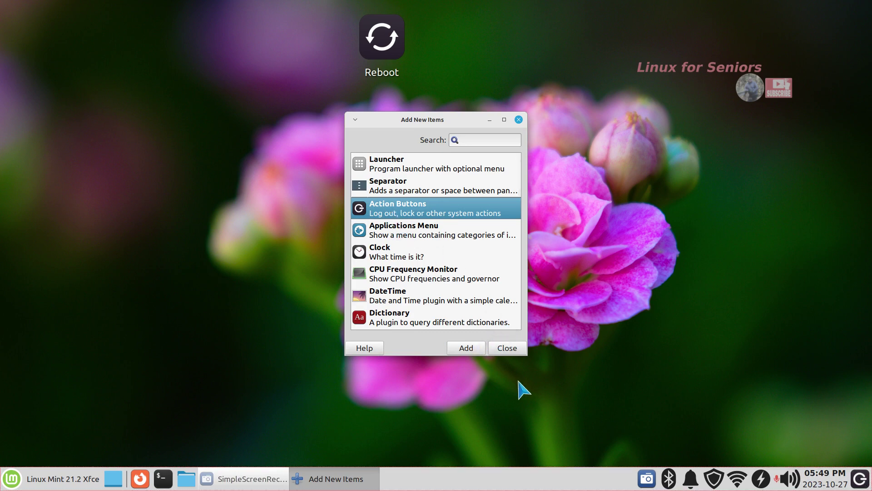
click(509, 349)
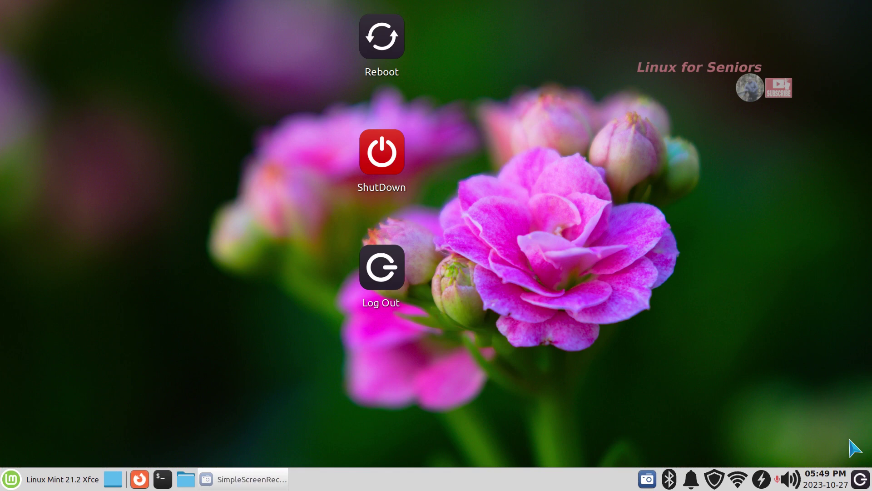
Remove the Log Out launcher from the panel and confirm the removal.
right_click(861, 479)
click(857, 445)
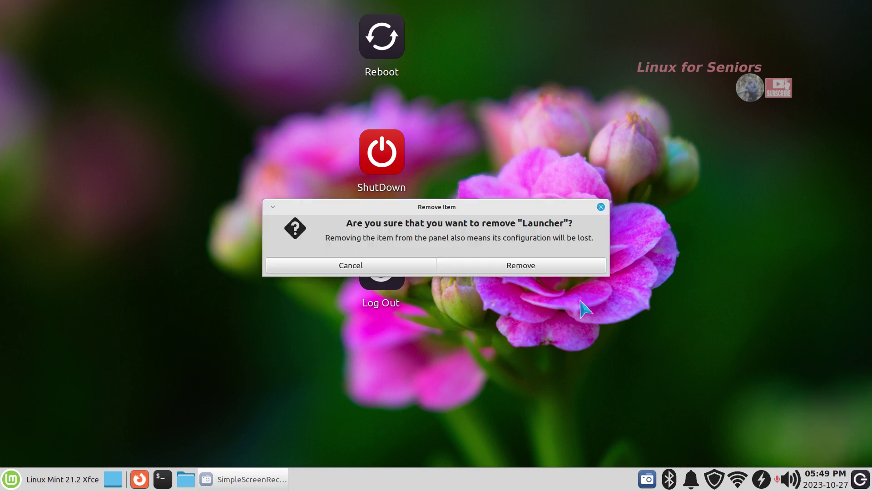
click(512, 267)
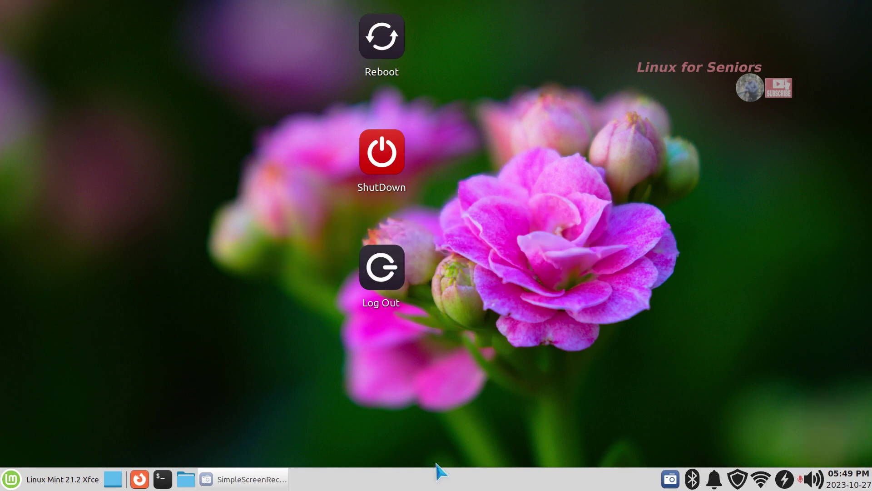
click(860, 487)
click(860, 487)
Add the Action Buttons item to the panel and view the session actions it offers.
right_click(360, 473)
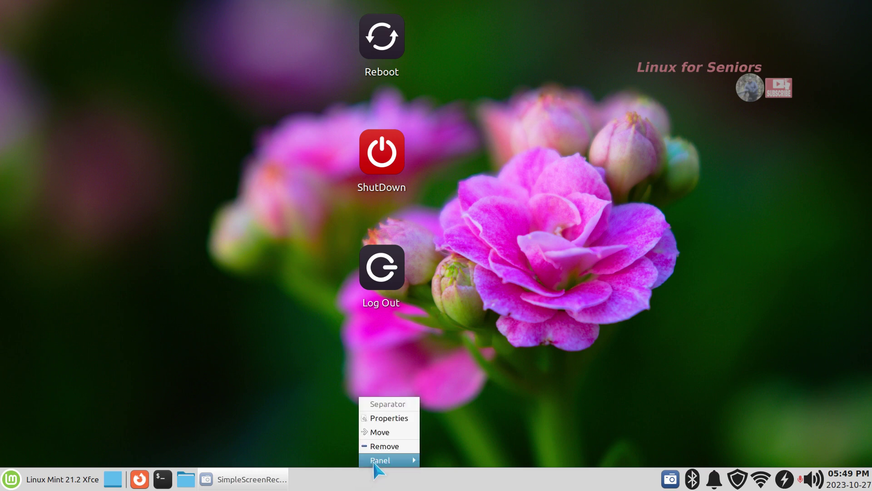
mouse_move(382, 461)
click(470, 411)
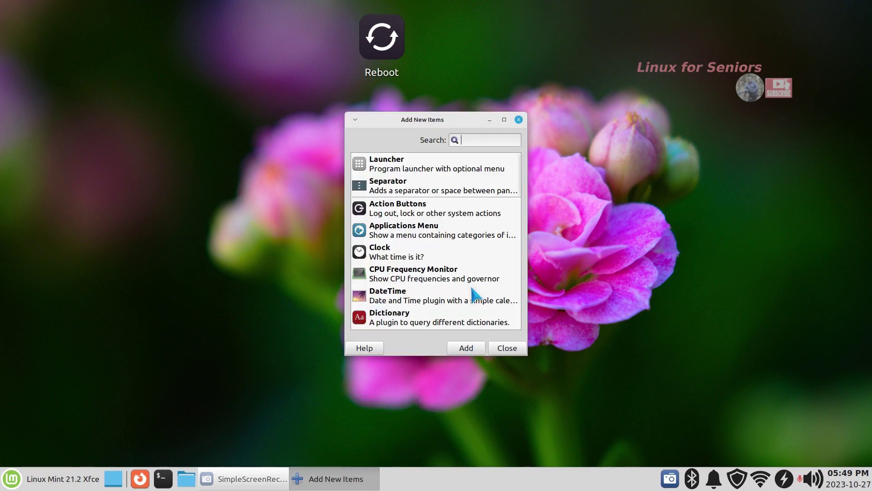
click(373, 209)
click(464, 349)
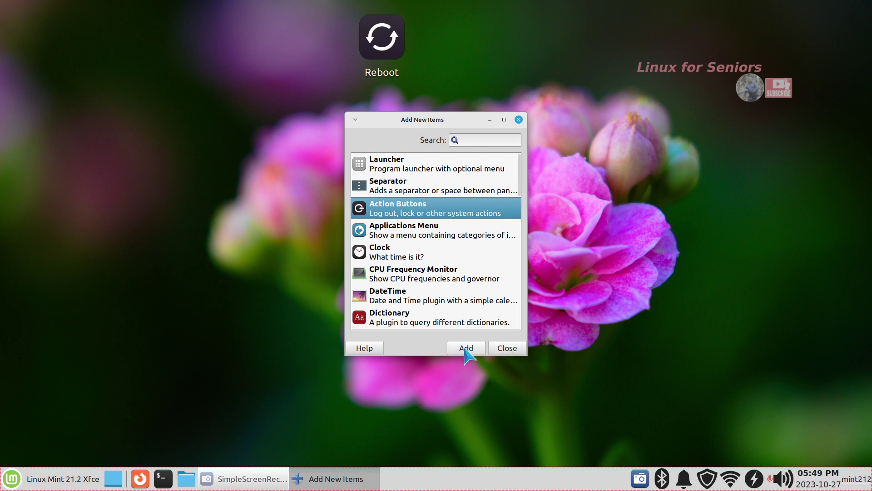
click(507, 349)
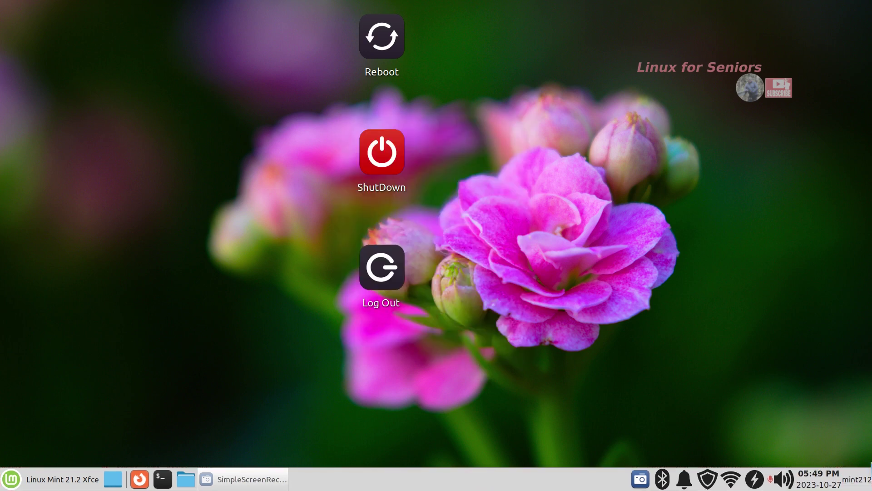
click(859, 484)
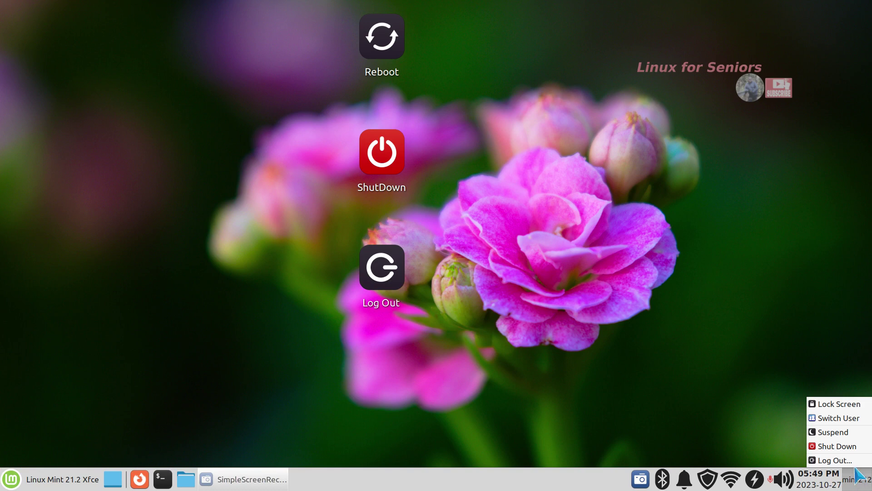
click(764, 402)
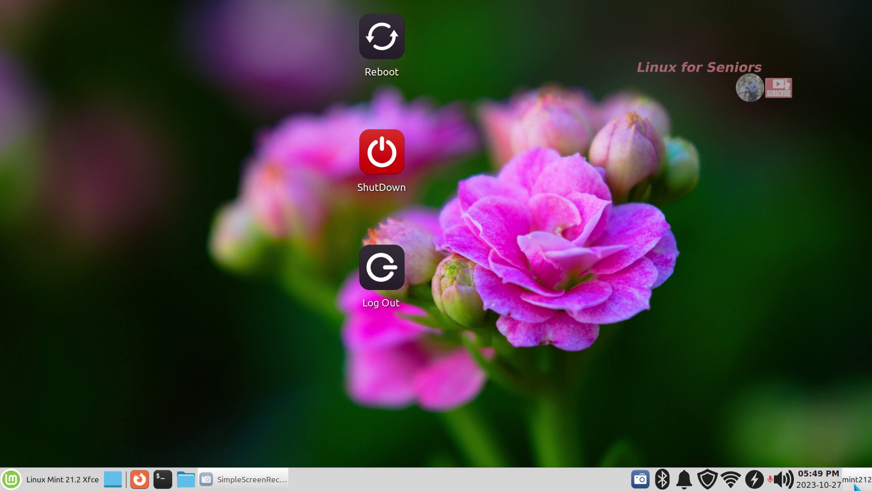
Move the Action Buttons item on the panel to between the notification bell and the shield icon.
right_click(857, 485)
click(814, 430)
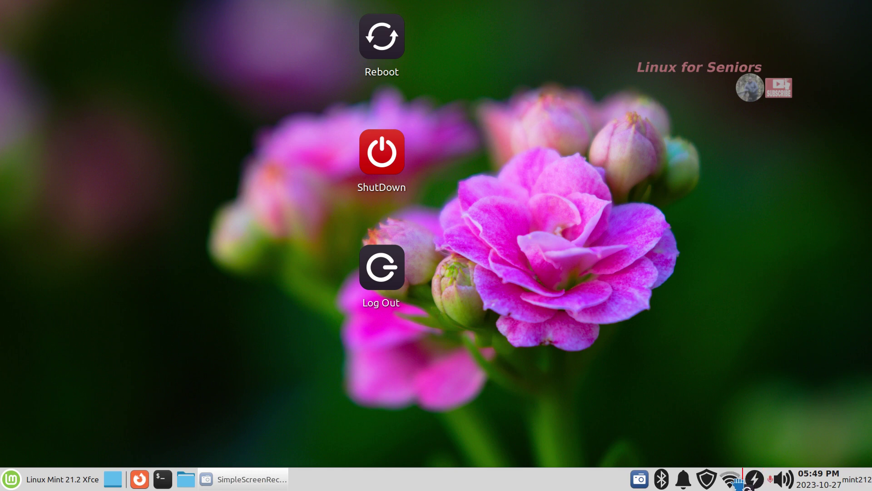
click(697, 485)
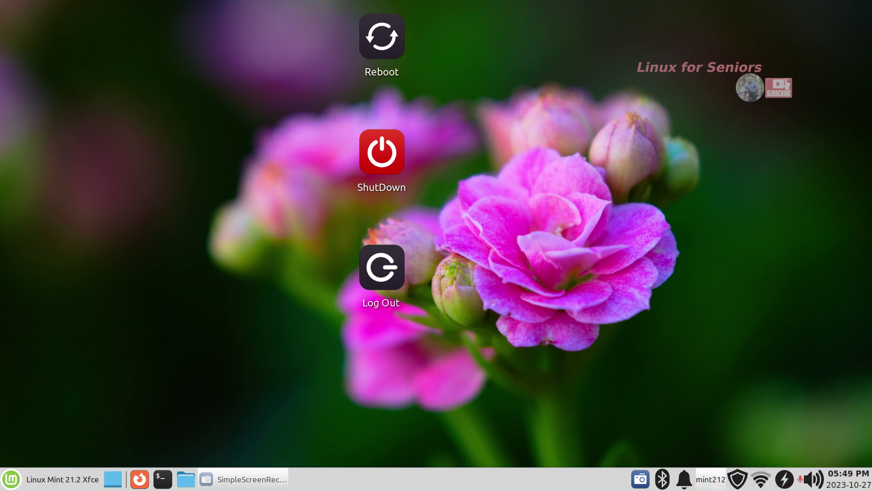
Remove the Action Buttons item from the panel and confirm the removal.
right_click(713, 481)
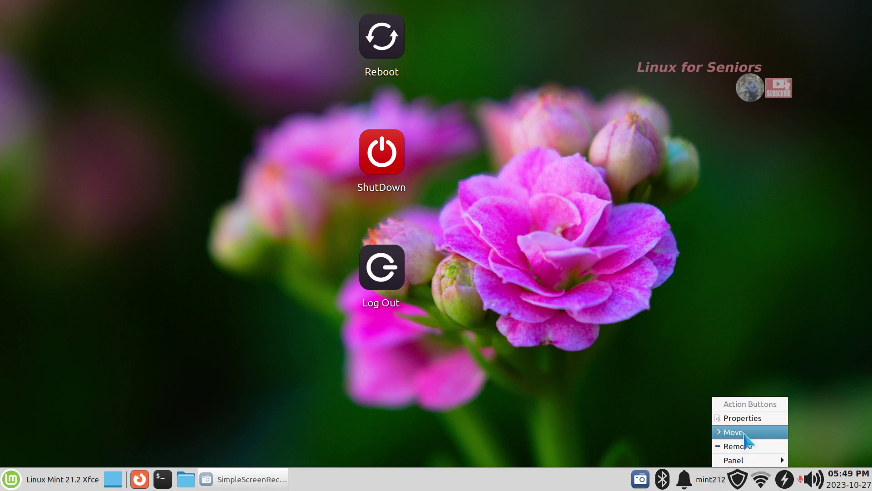
click(750, 446)
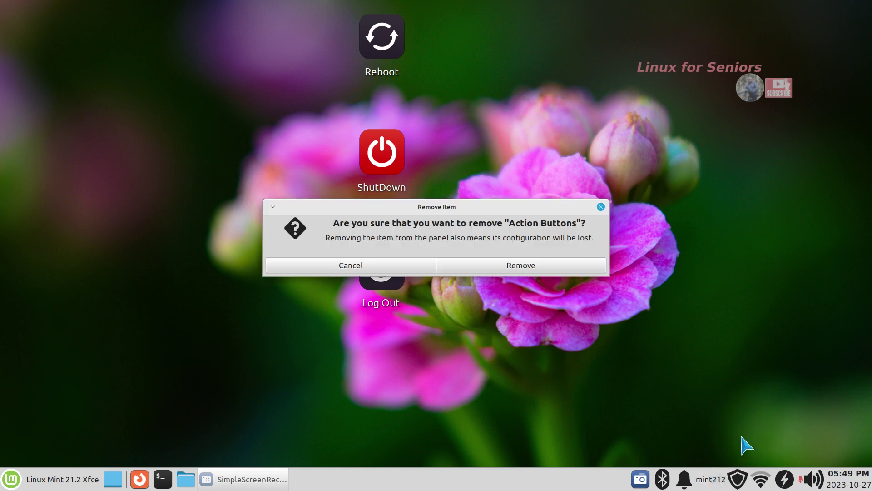
click(522, 266)
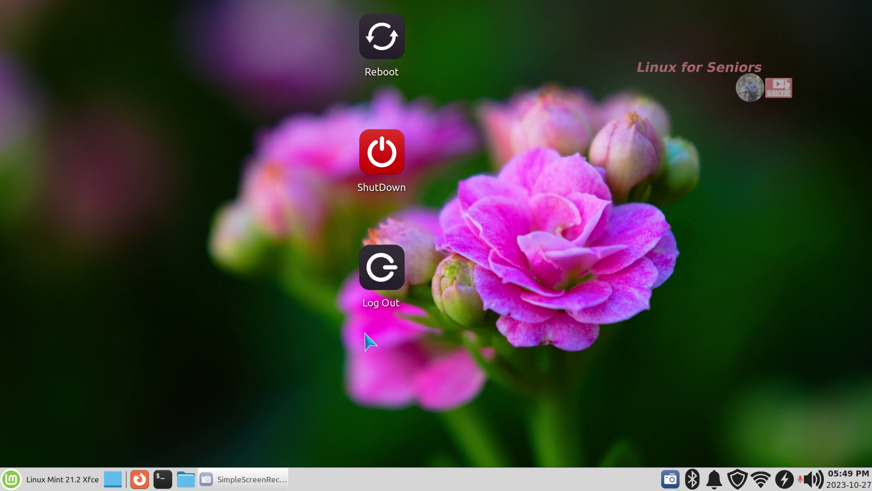
Add the Action Buttons item from Add New Items directly onto the panel's empty area beside the window buttons.
right_click(334, 480)
mouse_move(354, 460)
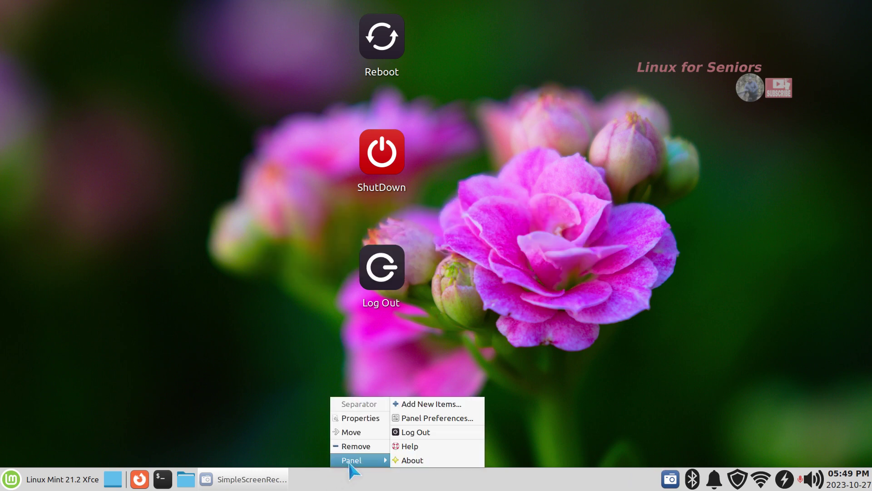
click(428, 405)
click(362, 209)
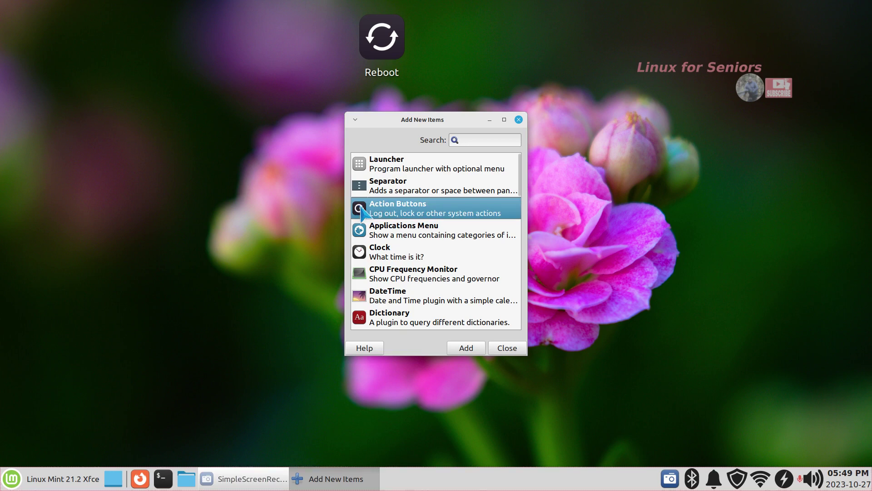
mouse_move(362, 211)
mouse_down()
mouse_move(327, 222)
mouse_move(359, 413)
mouse_move(387, 485)
mouse_up()
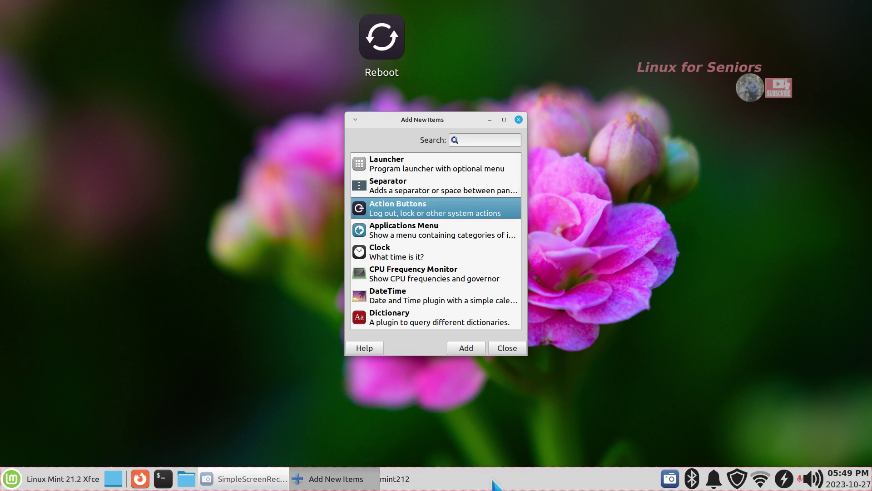
Close the Add New Items dialog and view the actions in the panel's new session menu.
click(509, 349)
click(304, 482)
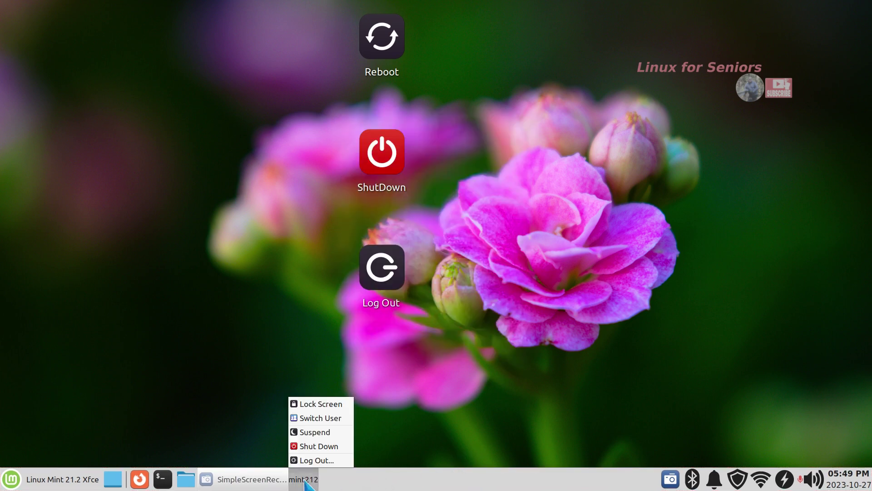
click(396, 423)
Set the appearance of the panel's Action Buttons item to Action Buttons instead of a session menu.
right_click(304, 484)
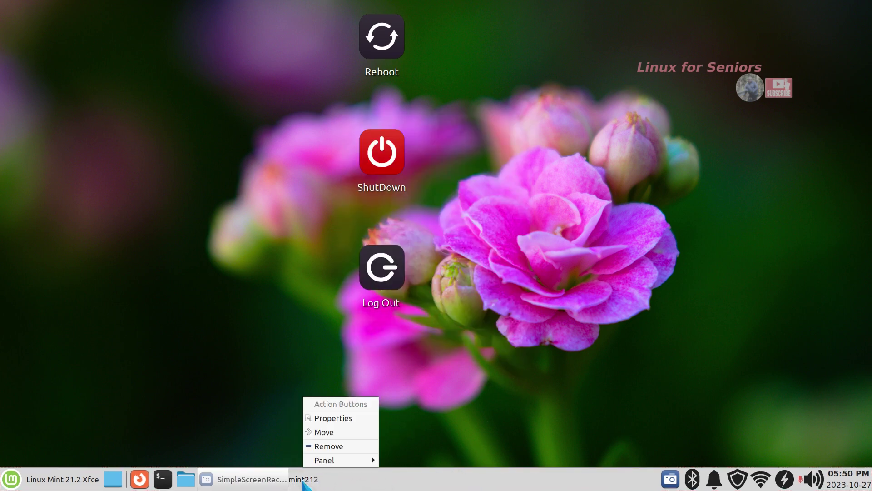
click(342, 420)
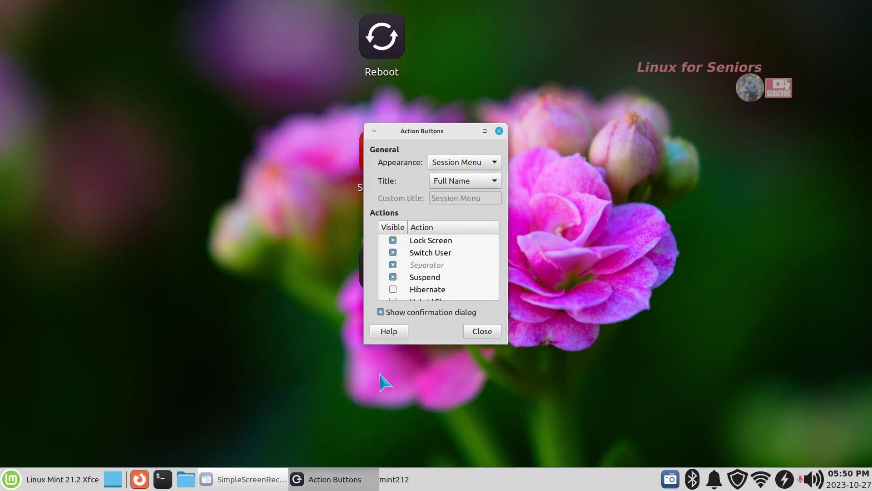
click(473, 164)
click(476, 145)
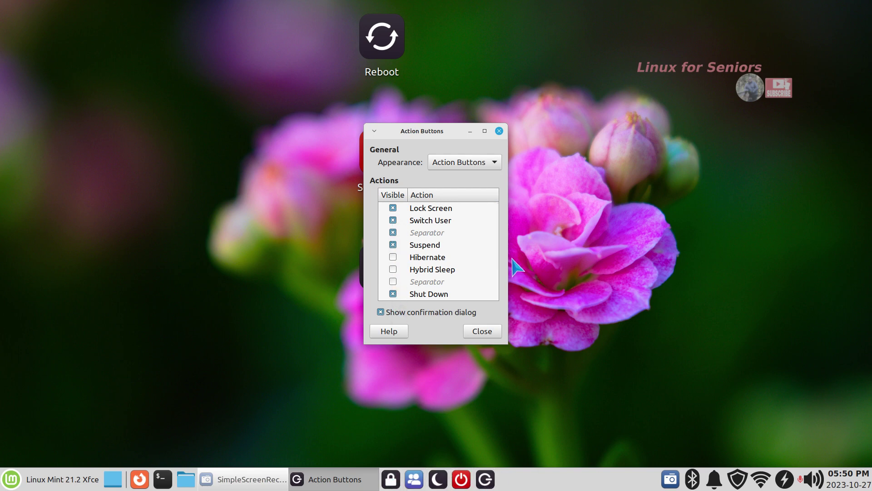
Hide the Lock Screen and Switch User actions, make Restart visible, and close the Action Buttons properties.
click(393, 208)
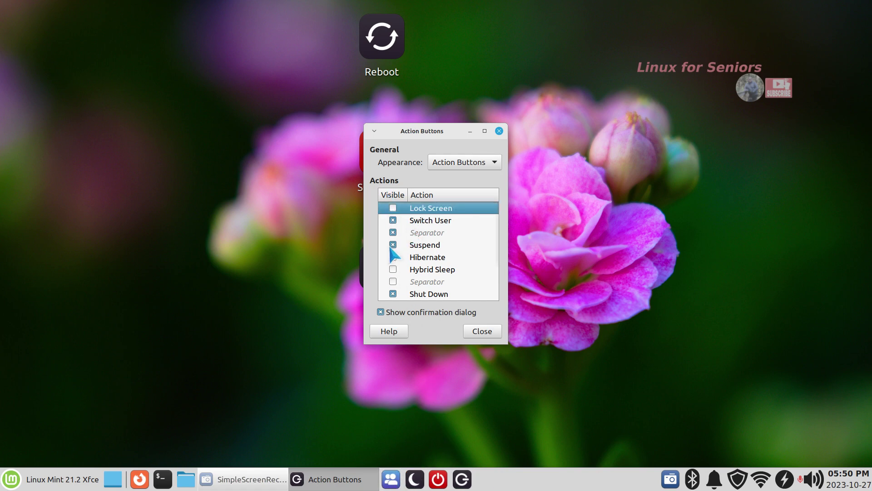
click(393, 221)
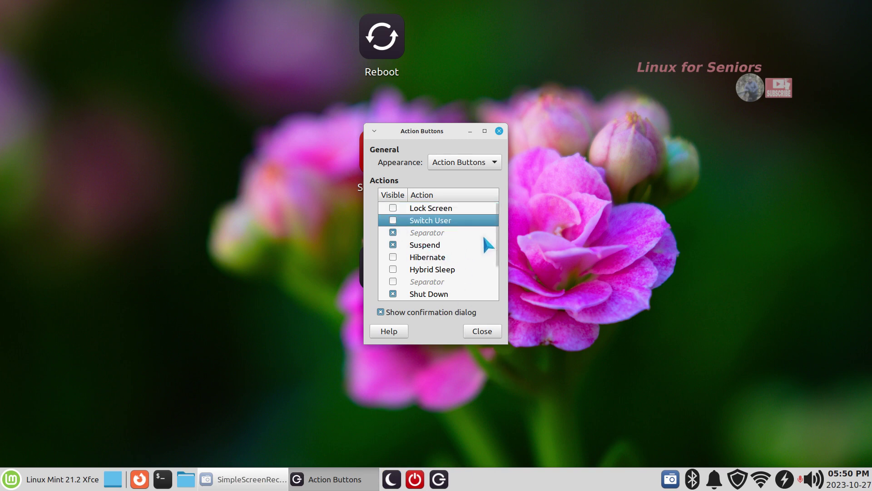
drag(499, 237, 498, 272)
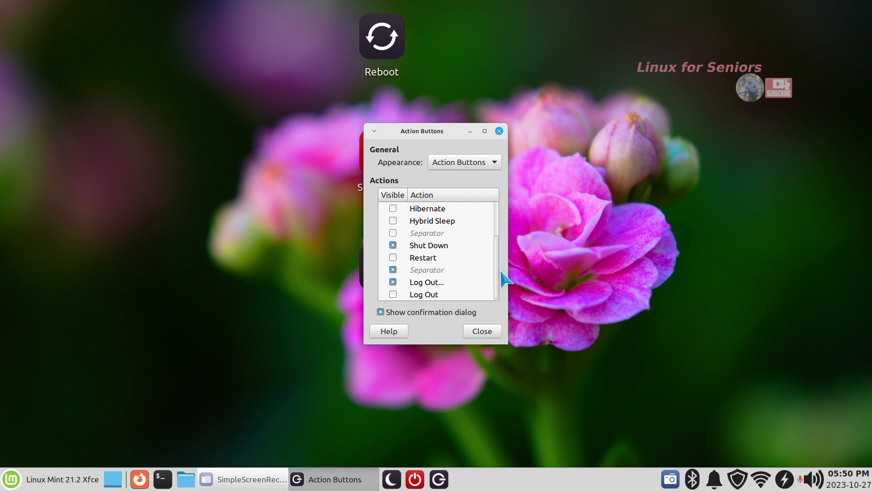
click(393, 258)
click(393, 270)
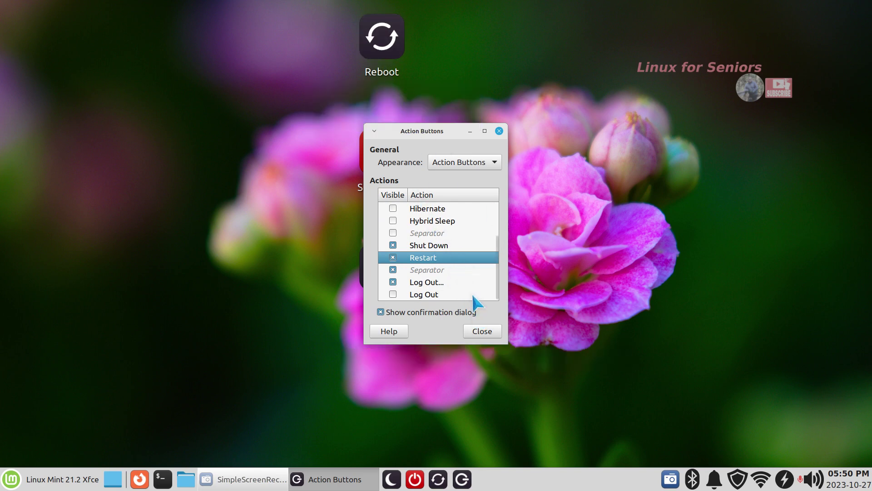
drag(497, 266, 497, 242)
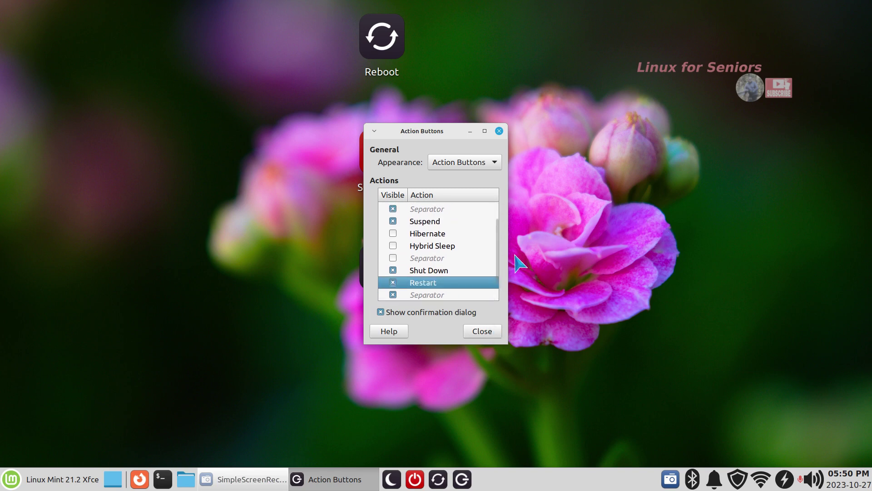
drag(497, 240, 502, 311)
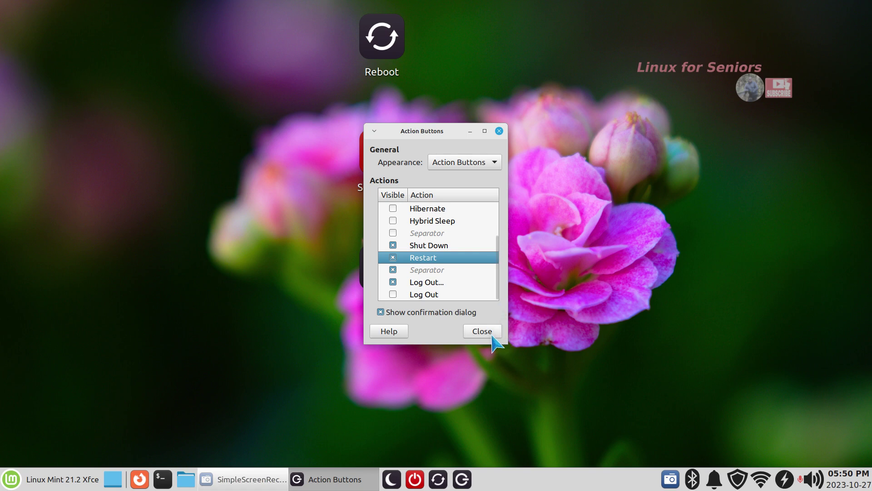
click(493, 334)
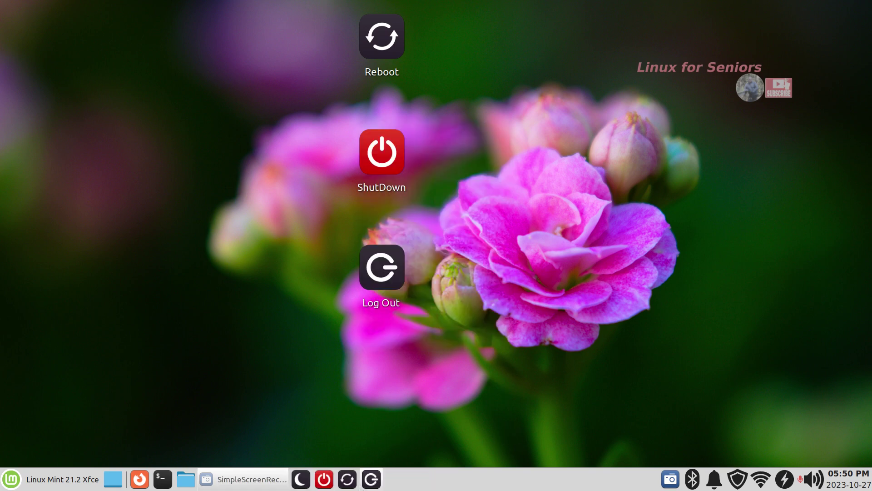
Test the log out button on the panel and the Log Out launcher on the desktop, cancelling each dialog.
click(371, 480)
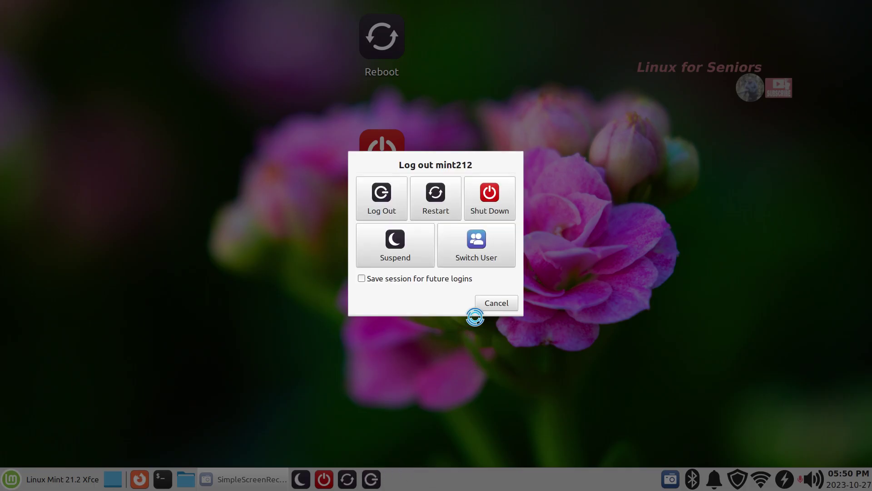
click(491, 301)
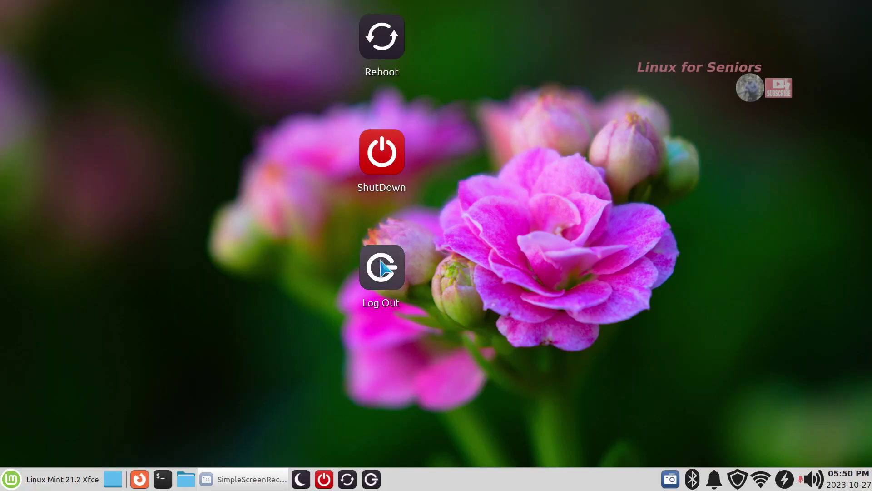
double_click(381, 264)
click(509, 304)
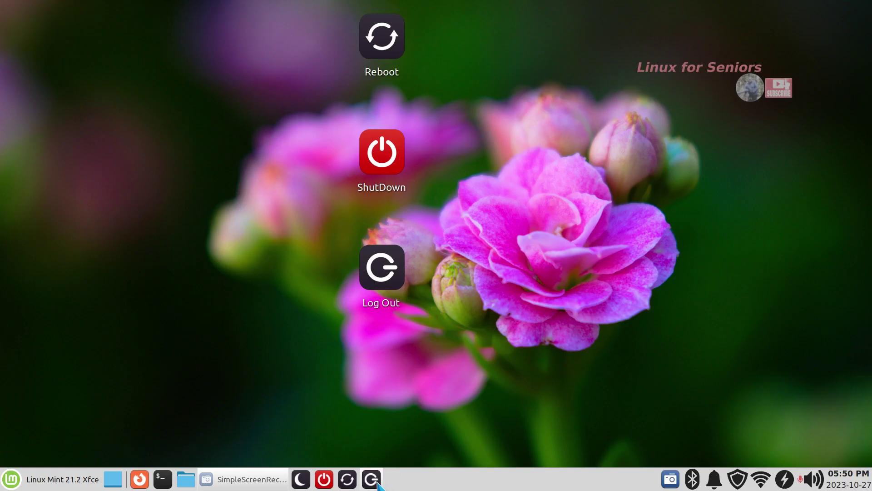
Test the panel's Restart and Shut Down buttons, cancelling each confirmation.
click(347, 479)
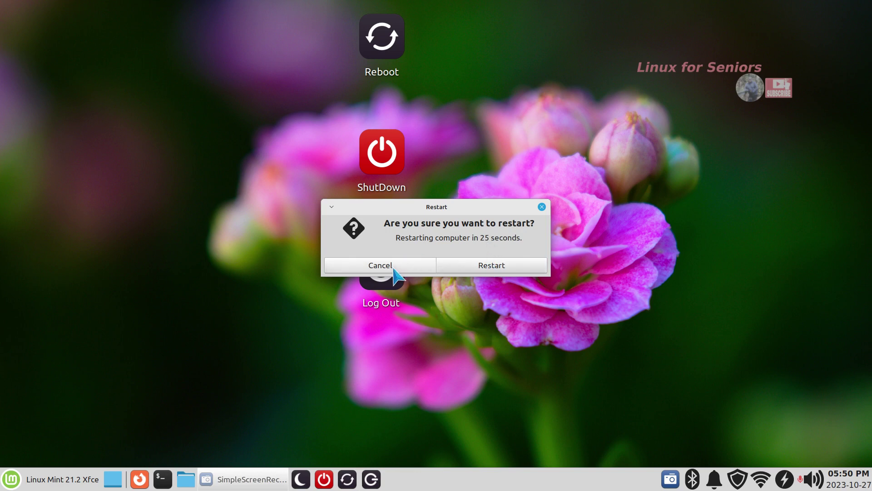
click(416, 266)
click(325, 483)
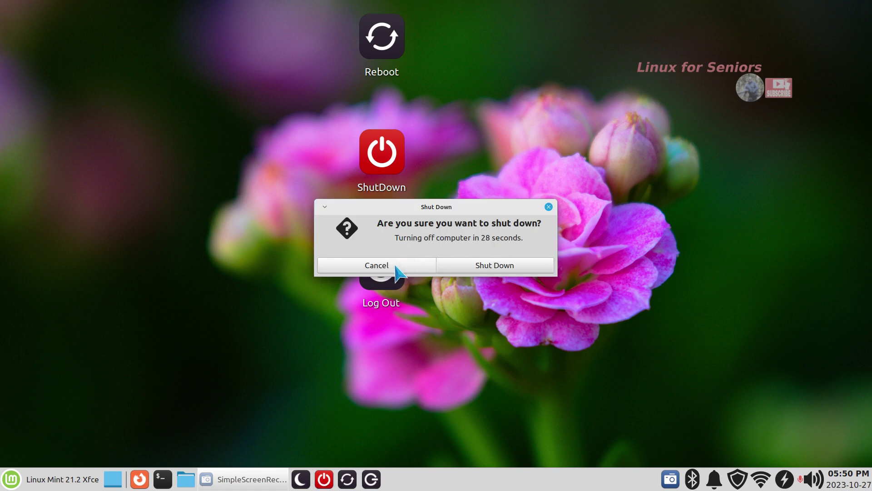
click(377, 268)
Start a shutdown from the applications menu to compare its confirmation, and cancel it.
click(54, 483)
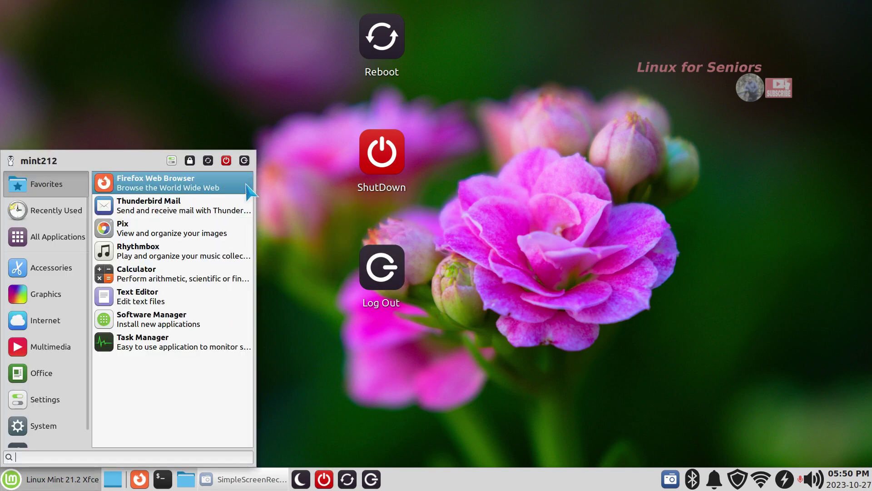
click(226, 161)
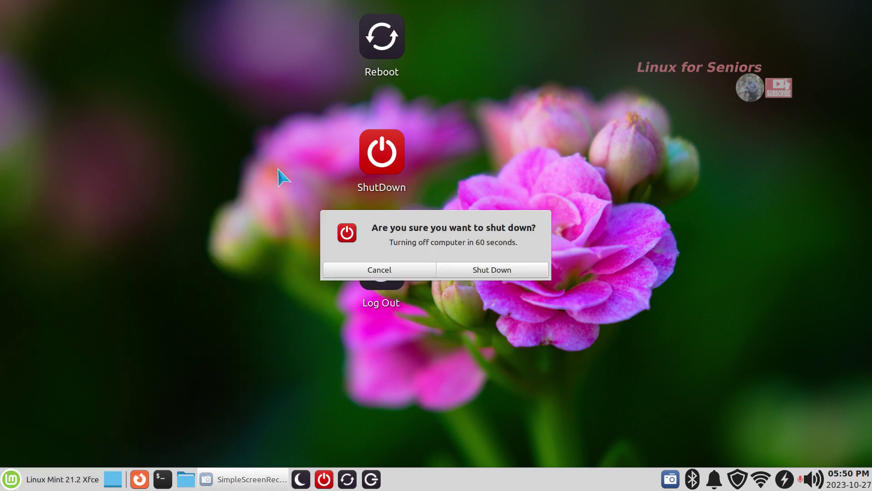
click(382, 272)
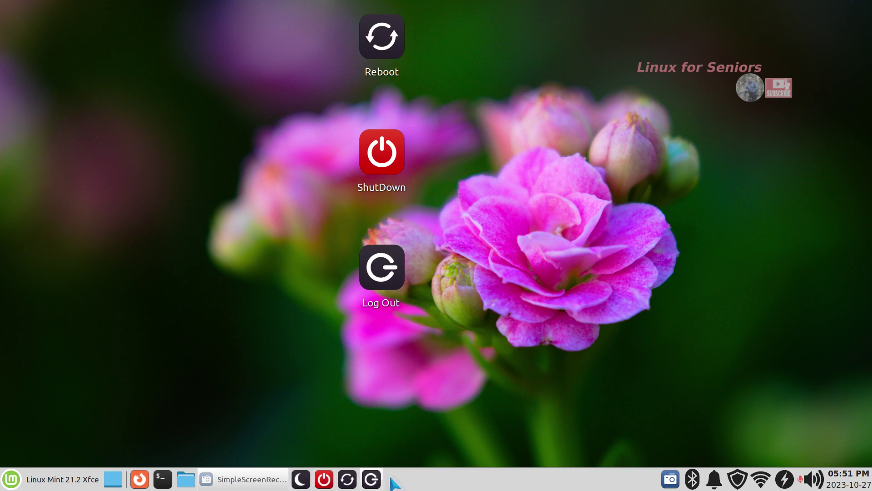
Switch the Action Buttons item's appearance back to Session Menu and close its properties.
right_click(324, 481)
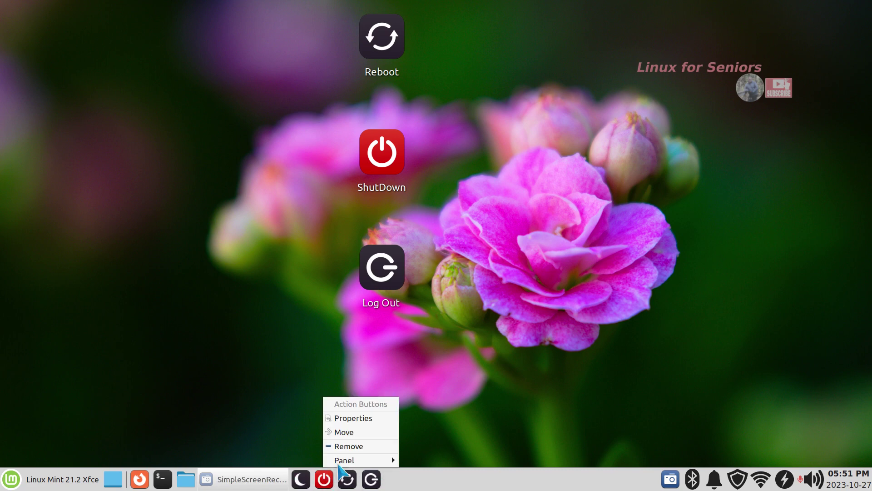
click(346, 417)
click(487, 157)
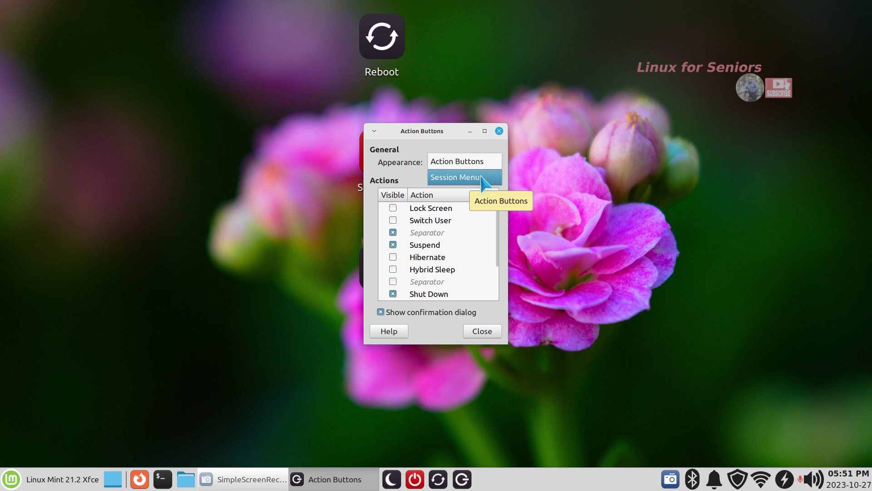
click(483, 178)
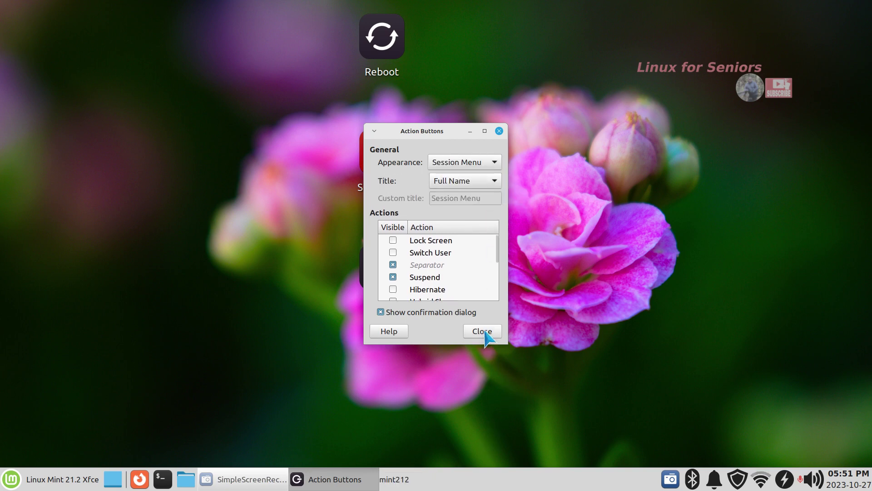
click(482, 332)
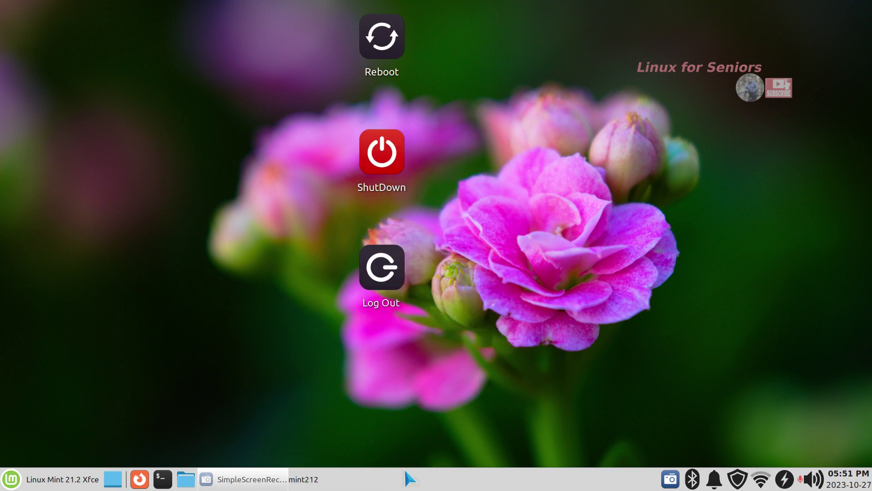
Move the session menu item on the panel to between the Firefox and Terminal launchers and check its menu.
right_click(301, 484)
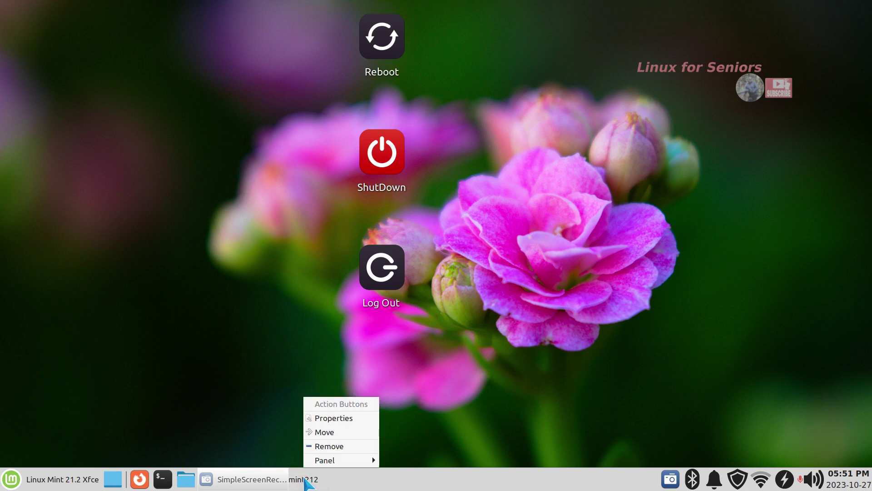
click(332, 432)
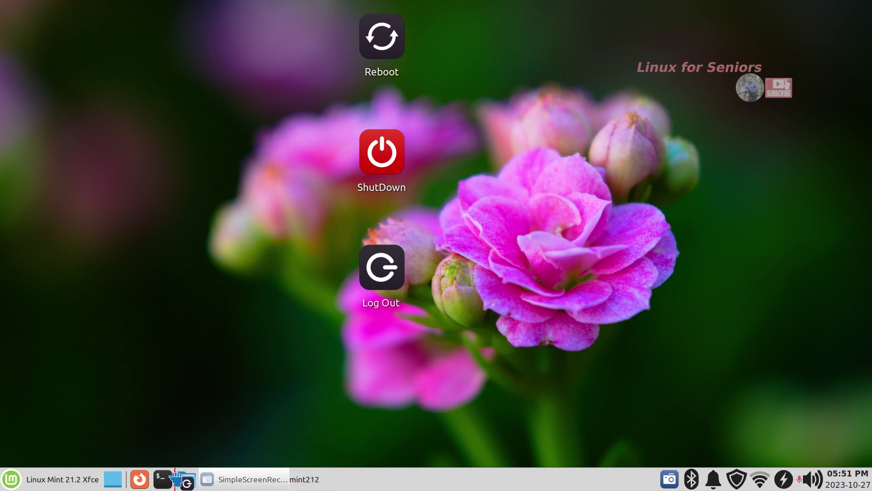
click(151, 485)
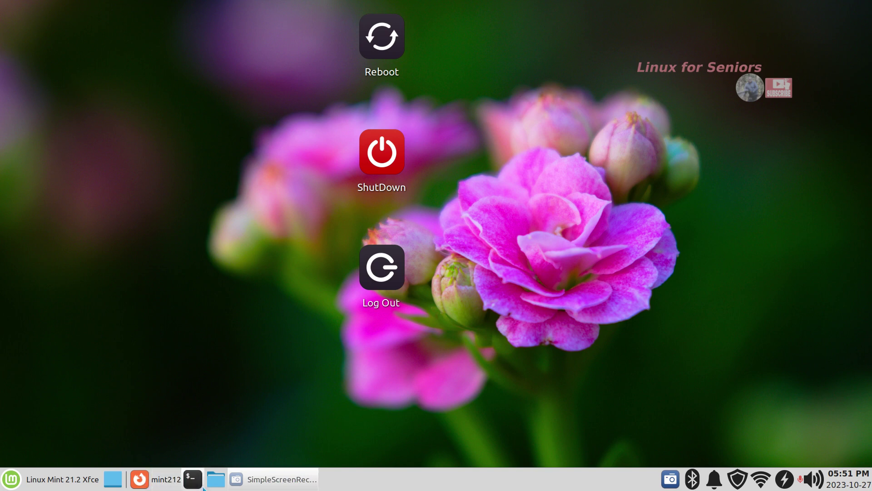
click(163, 483)
click(162, 483)
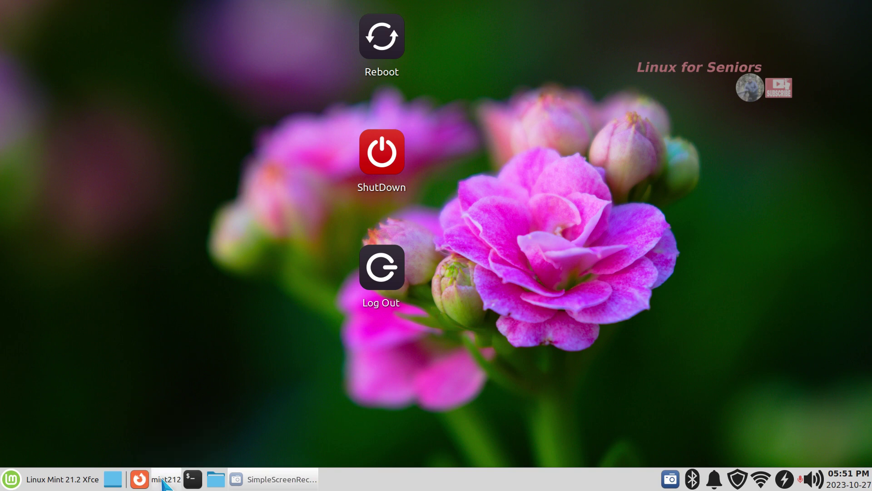
Change the moved session menu's appearance to Action Buttons and close its properties.
right_click(163, 483)
click(195, 417)
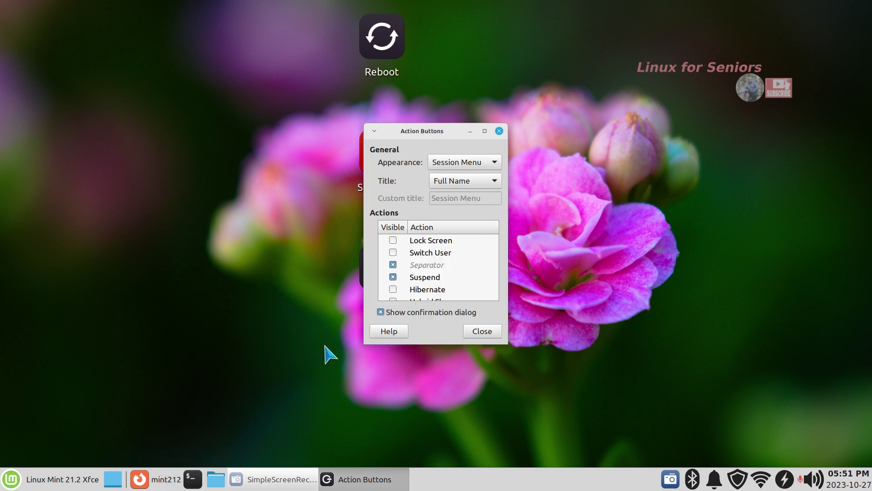
click(469, 163)
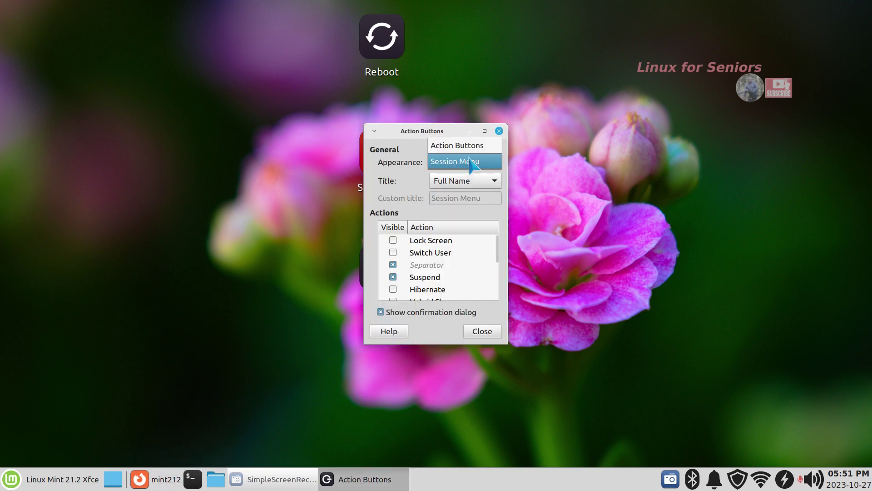
click(478, 145)
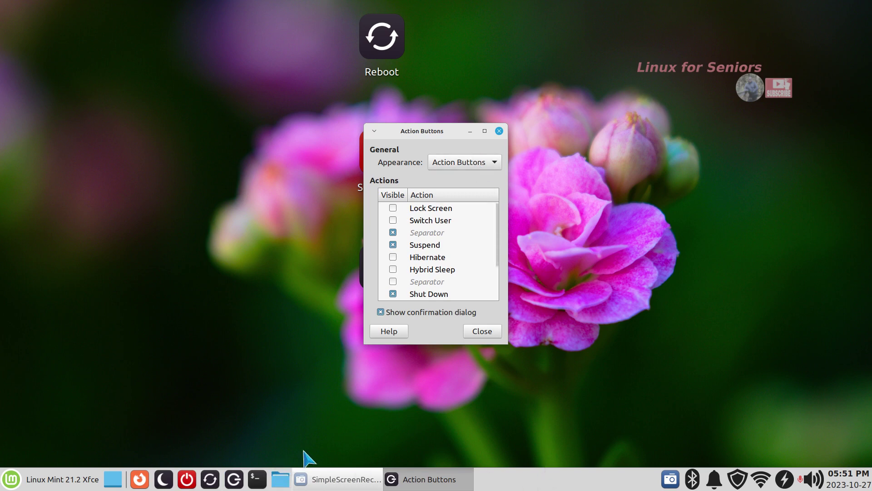
click(482, 331)
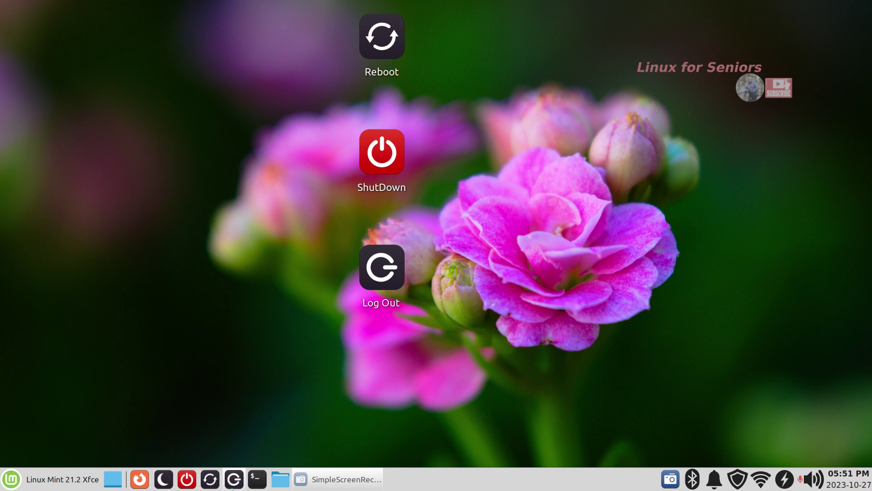
Test the Terminal and file manager launchers beside the action buttons, closing each window.
click(257, 479)
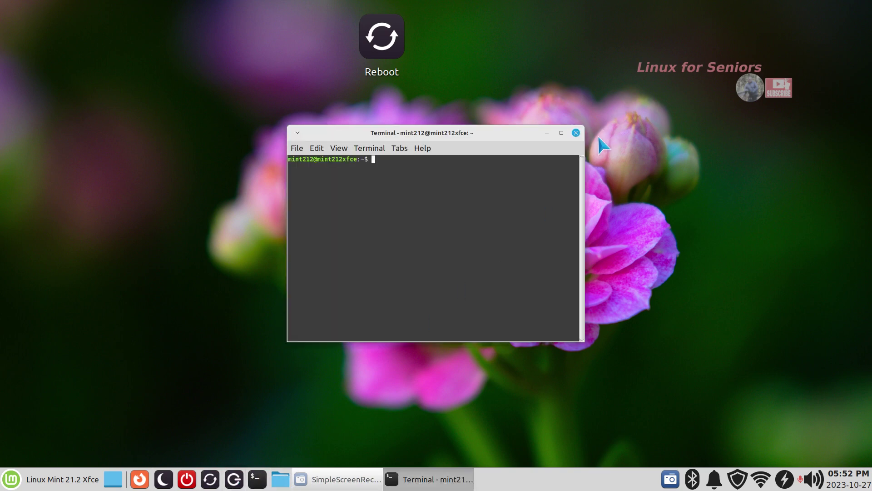
click(576, 133)
click(280, 479)
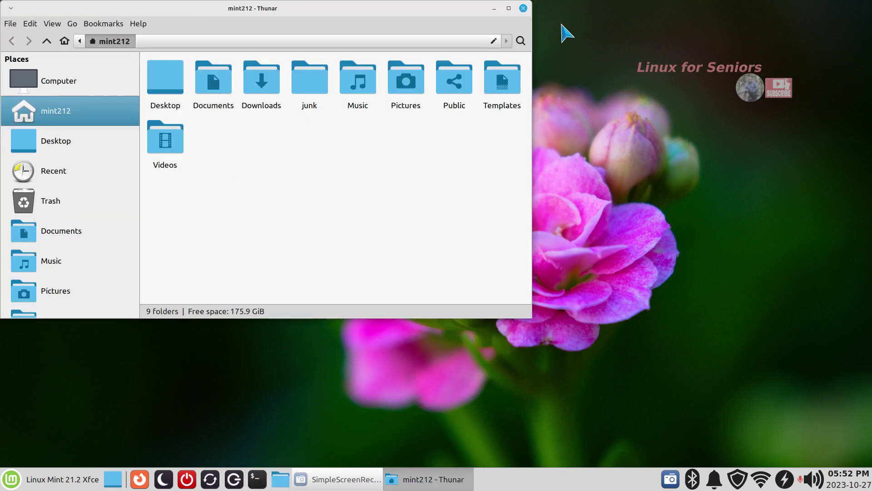
click(524, 8)
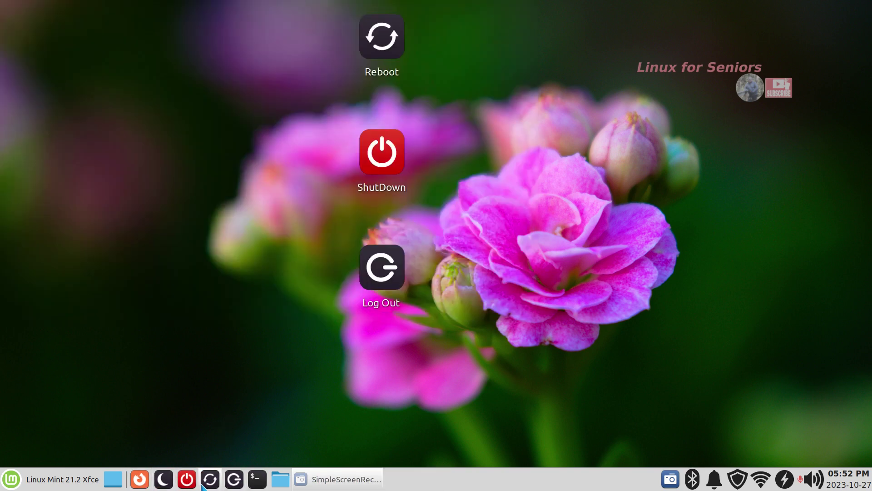
Toggle the panel item's appearance between Action Buttons and Session Menu, leave it on Session Menu and close its properties.
right_click(165, 480)
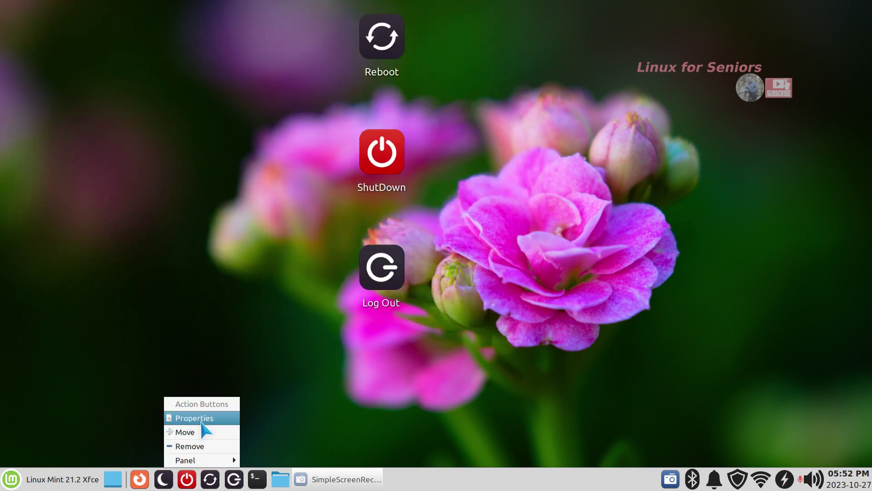
click(184, 416)
click(465, 164)
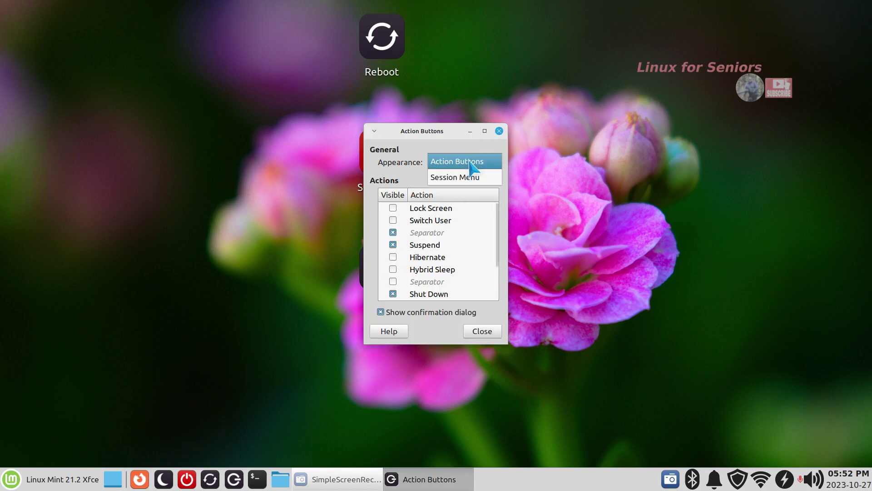
click(466, 178)
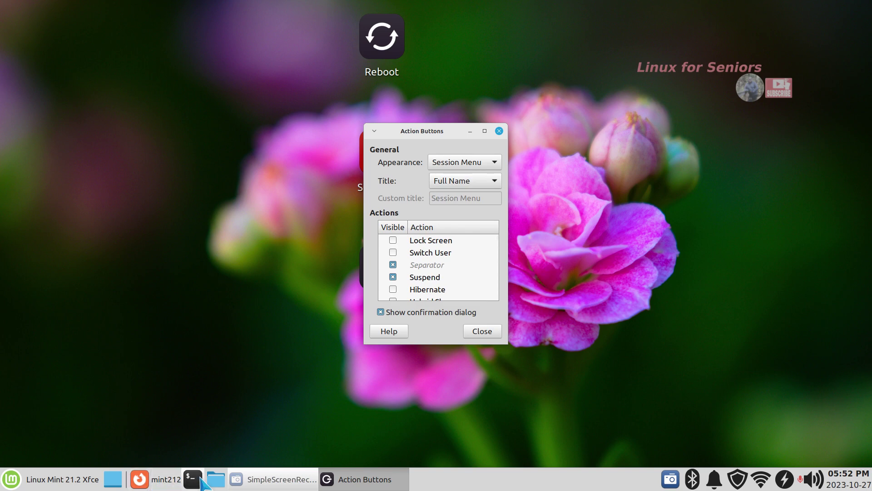
click(489, 159)
click(491, 161)
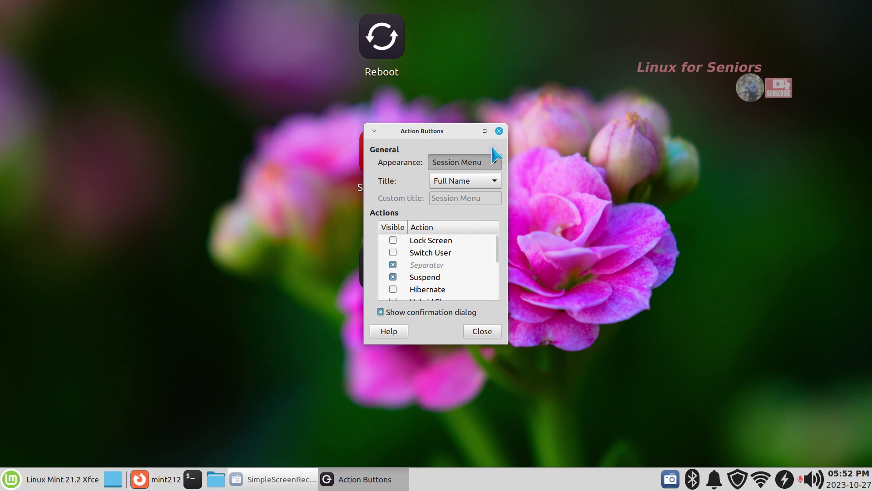
click(491, 160)
click(491, 145)
click(490, 161)
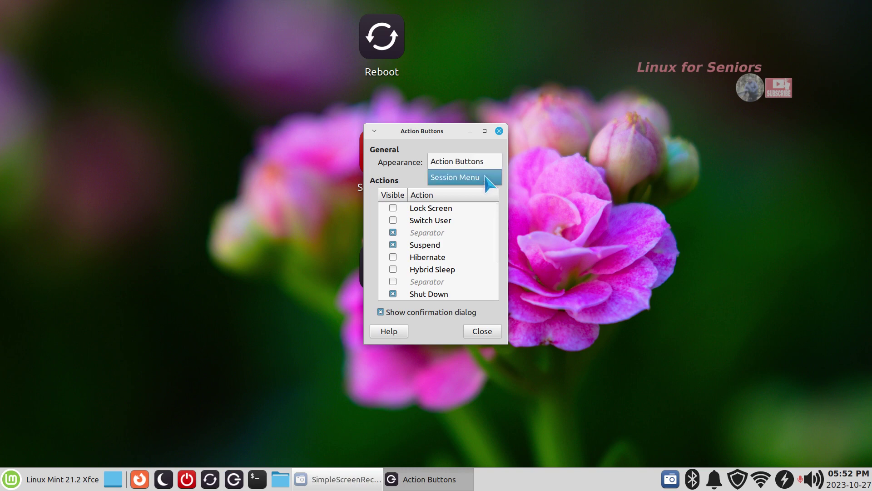
click(491, 177)
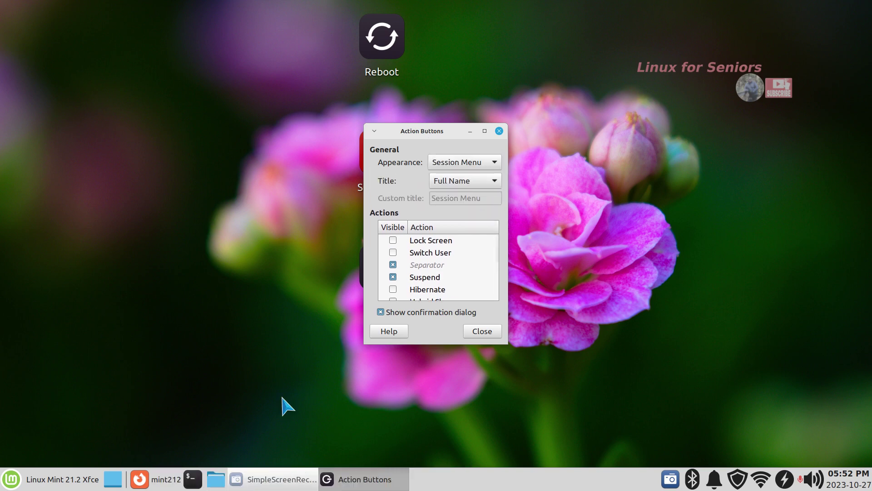
click(483, 332)
Move the session menu item on the panel to between the Bluetooth and notification bell icons and check its menu.
right_click(166, 479)
click(184, 432)
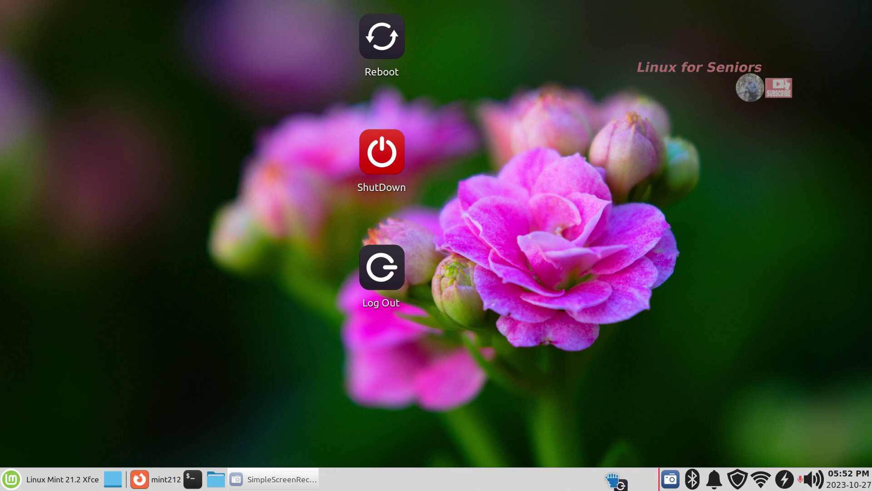
click(704, 484)
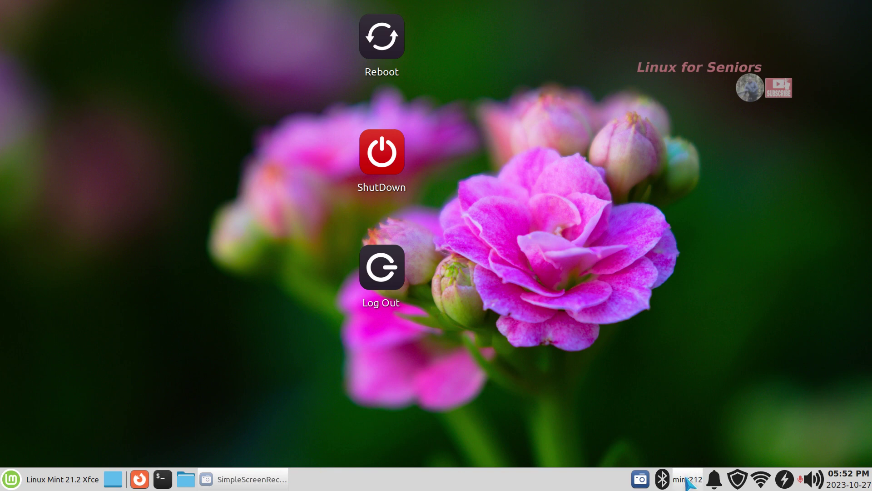
click(688, 483)
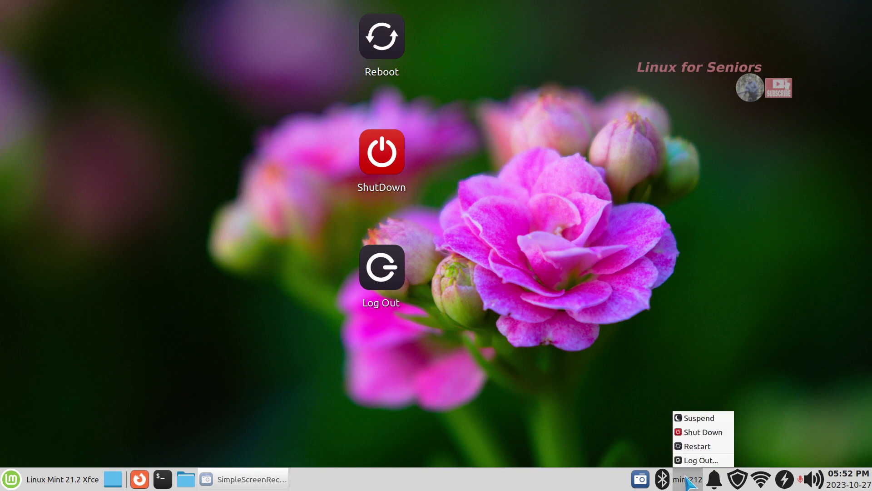
click(688, 483)
Change the session menu's appearance to Action Buttons in its new place among the tray icons and close its properties.
right_click(700, 479)
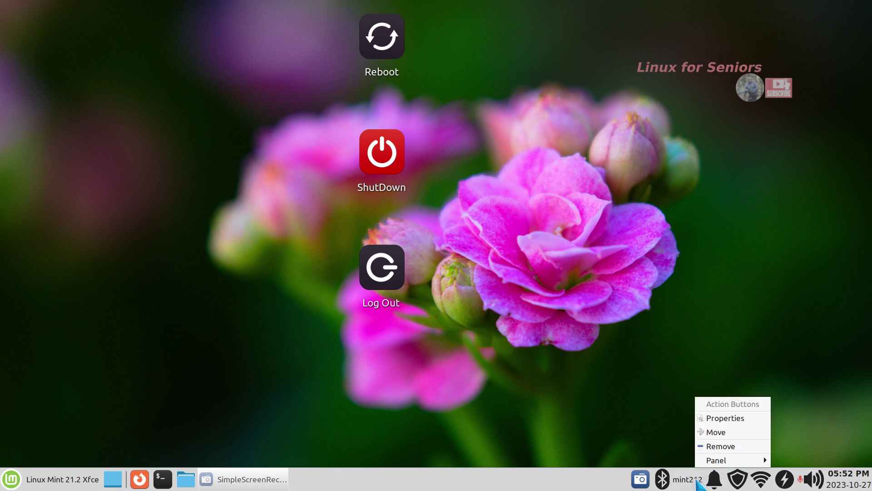
click(718, 414)
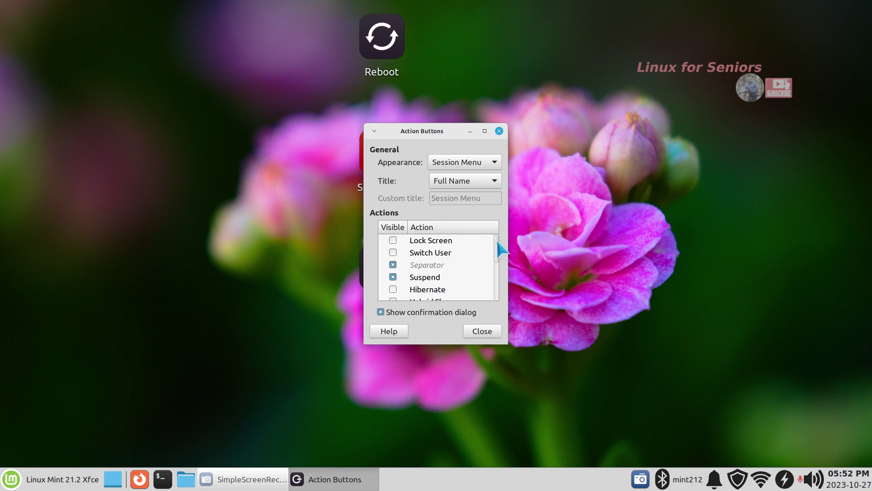
mouse_move(498, 240)
mouse_down()
mouse_move(499, 282)
mouse_move(498, 246)
mouse_up()
click(476, 161)
click(476, 150)
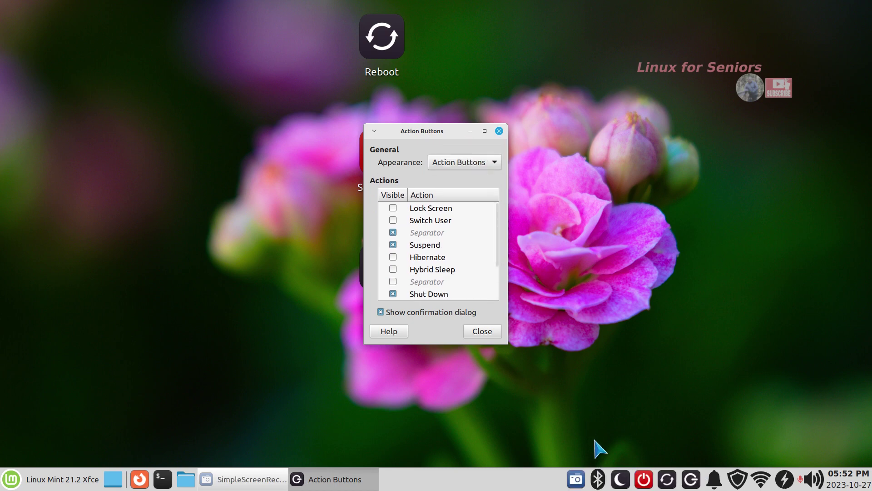
click(482, 331)
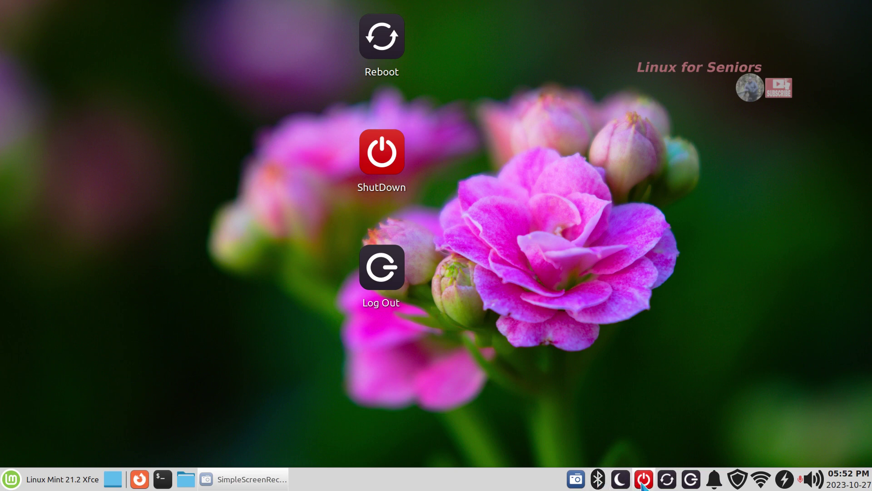
Switch the Action Buttons item beside the bell icon back to Session Menu and close its properties.
right_click(668, 484)
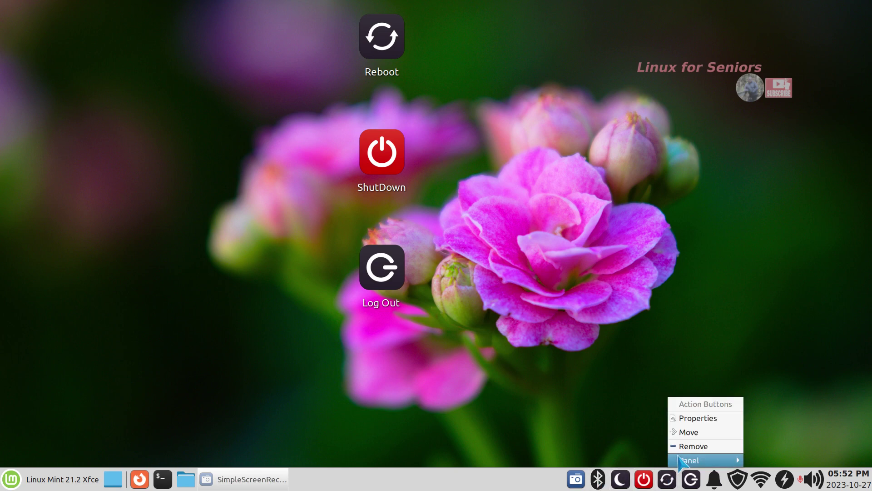
click(703, 416)
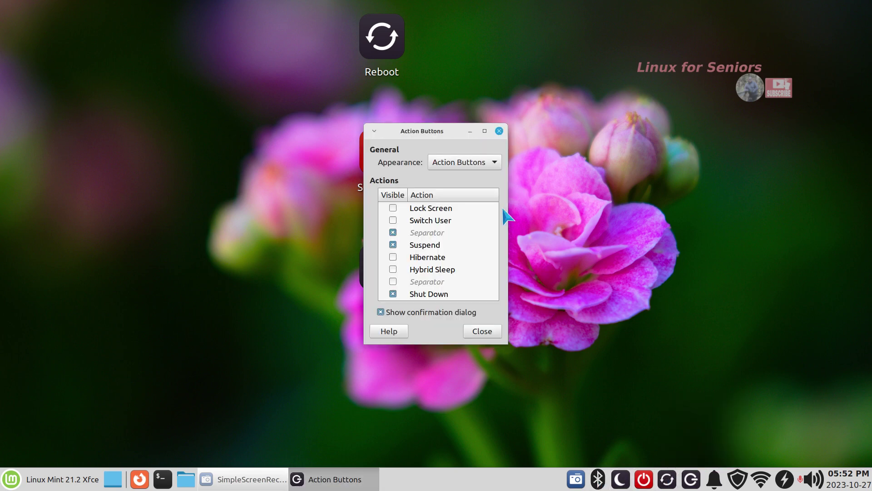
click(474, 163)
click(475, 176)
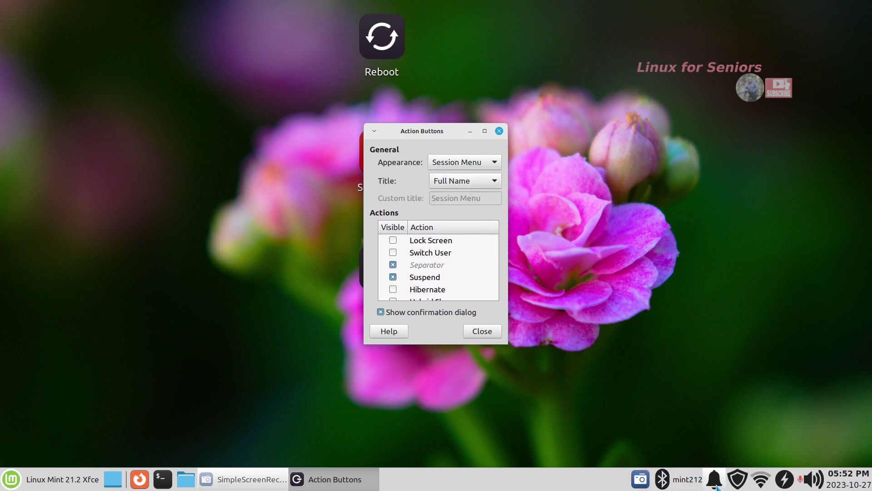
right_click(685, 482)
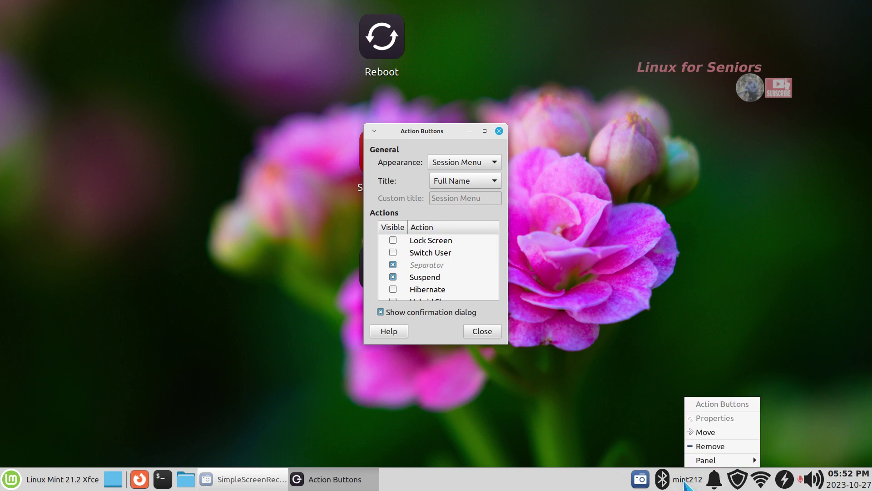
click(669, 445)
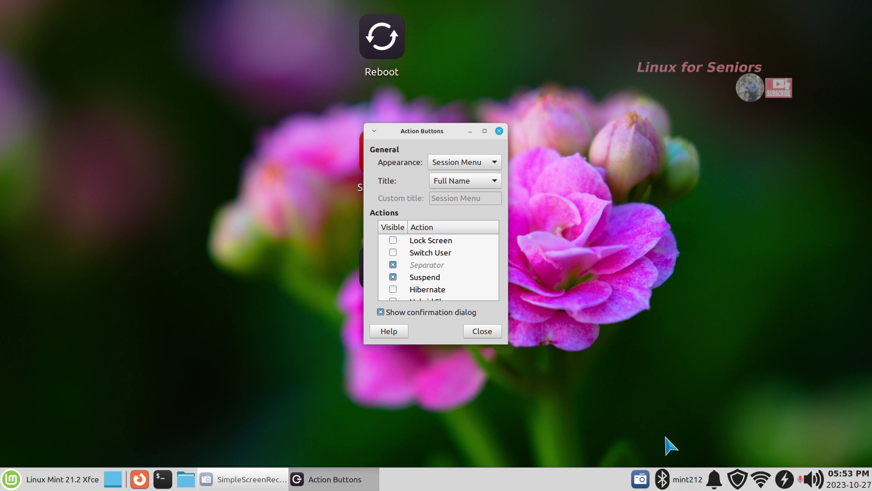
right_click(690, 480)
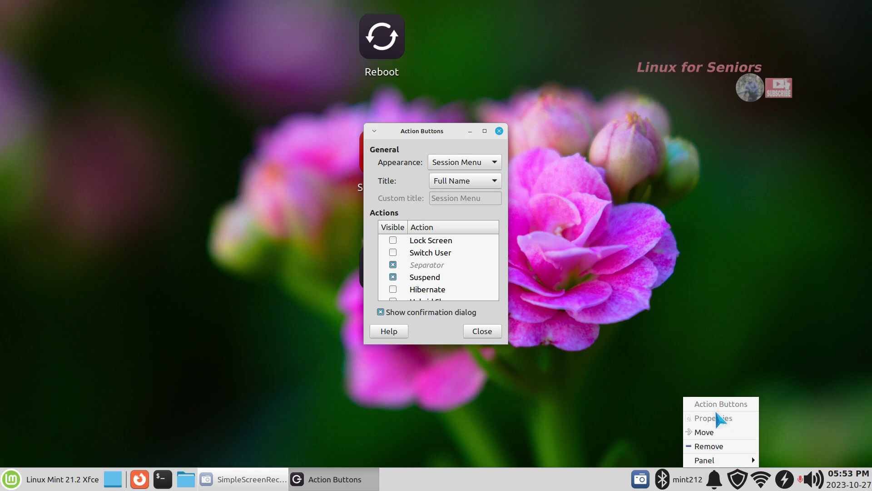
click(613, 420)
click(478, 333)
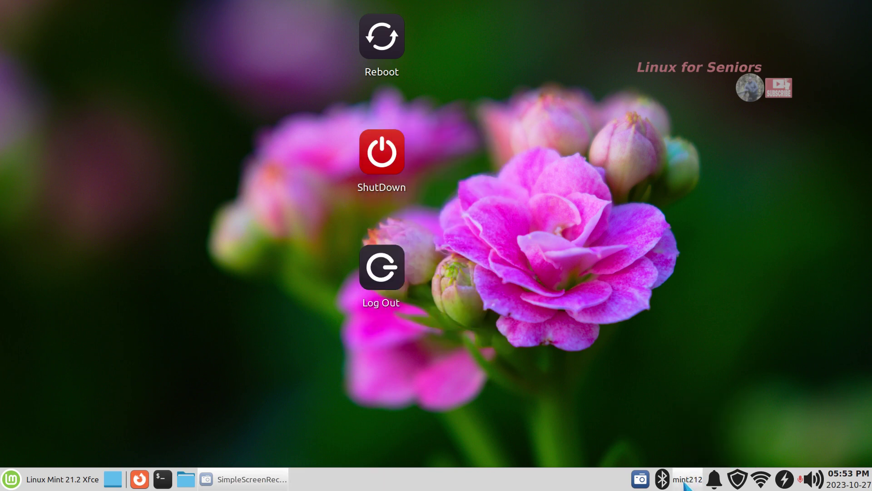
Set the appearance of the session menu beside the bell icon to Action Buttons and close its properties.
right_click(686, 486)
click(712, 416)
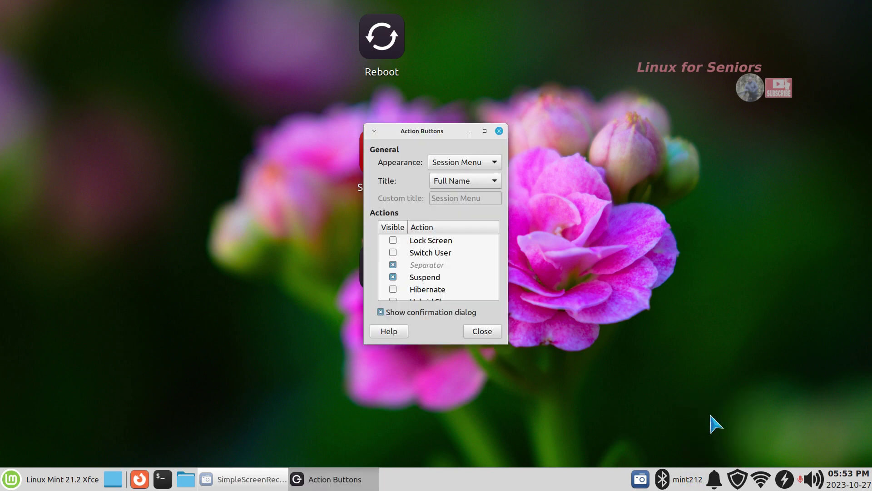
click(468, 162)
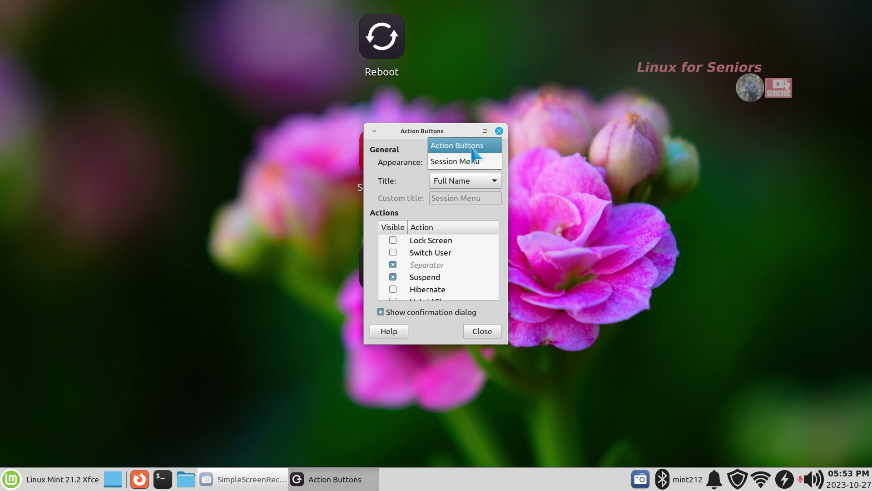
click(474, 146)
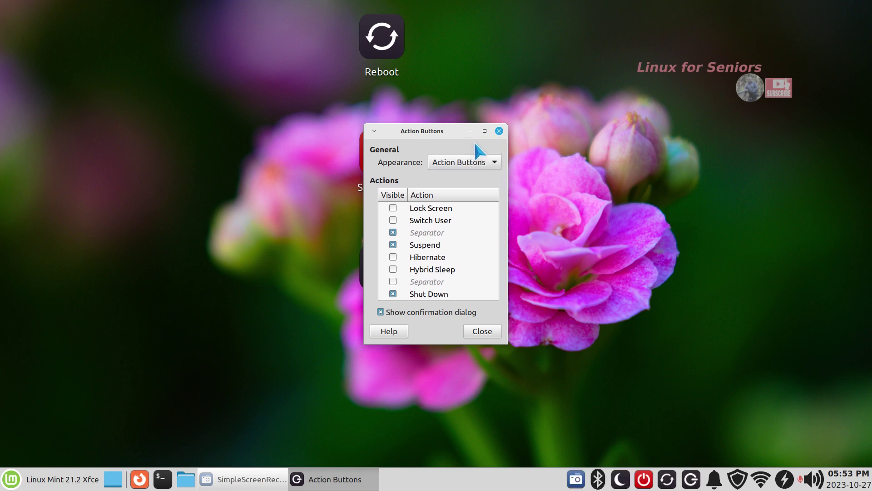
click(493, 332)
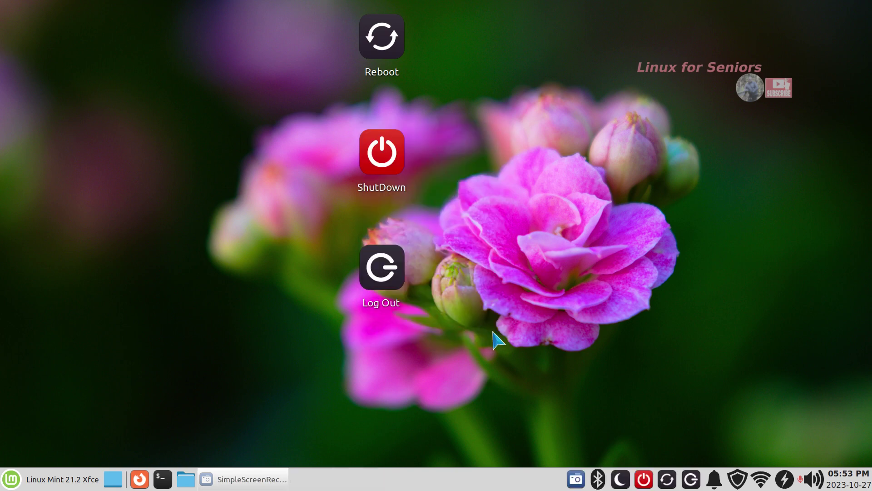
Test Shut Down from the panel's action buttons and from the main menu, cancelling each confirmation.
click(645, 480)
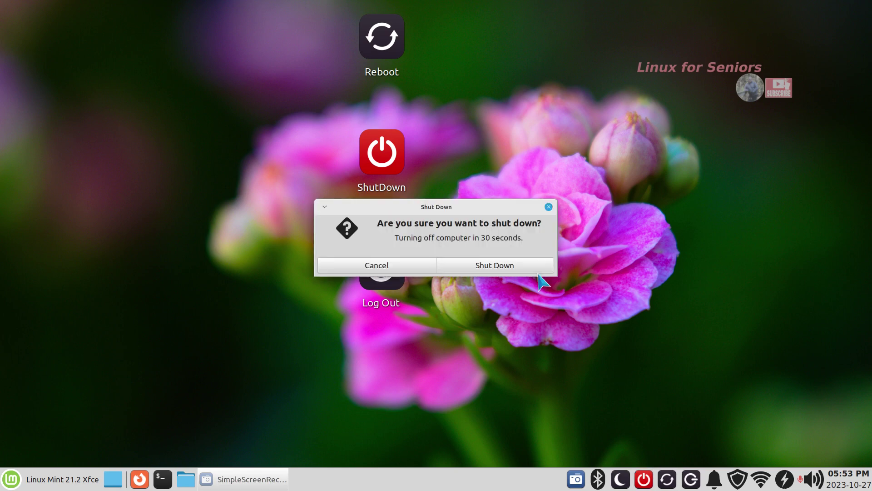
click(376, 266)
click(59, 479)
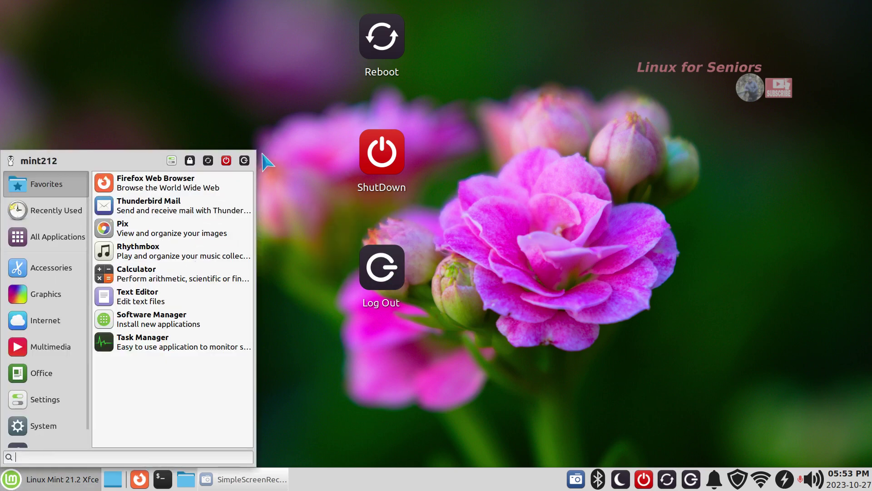
click(226, 161)
click(405, 272)
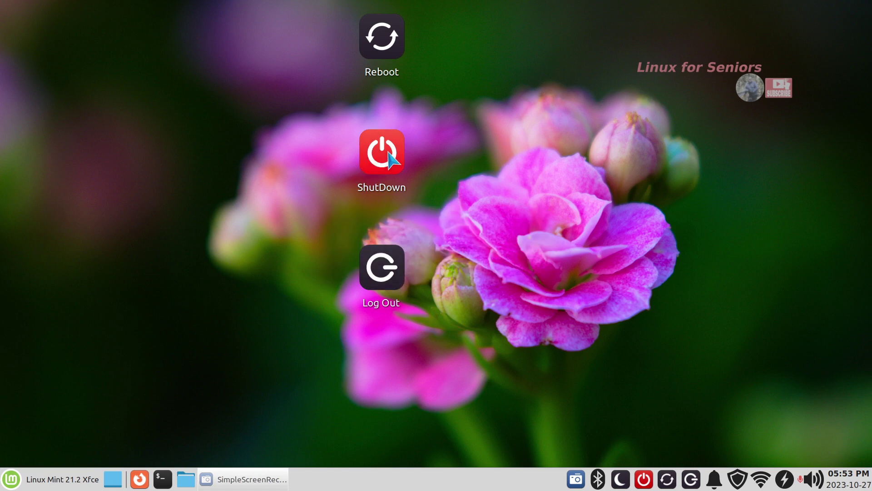
Move the ShutDown launcher on the desktop to the far side of the pink flower, level with Log Out, and deselect it.
drag(389, 157, 754, 355)
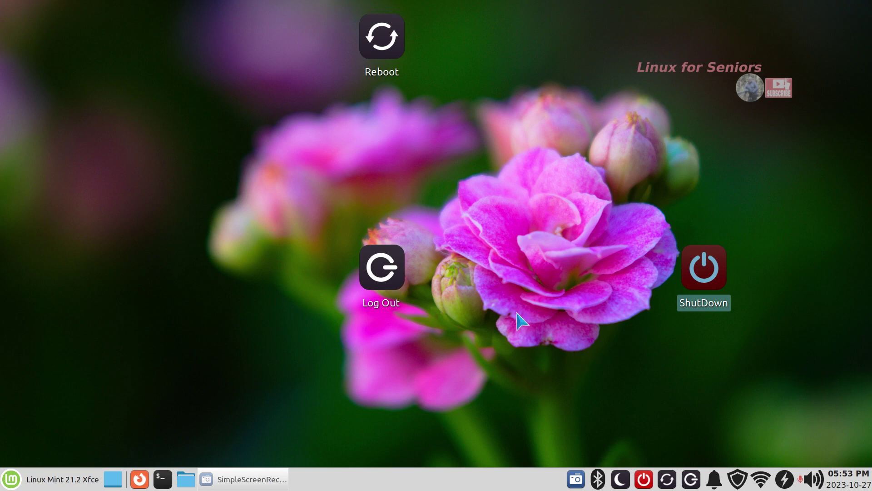
click(533, 361)
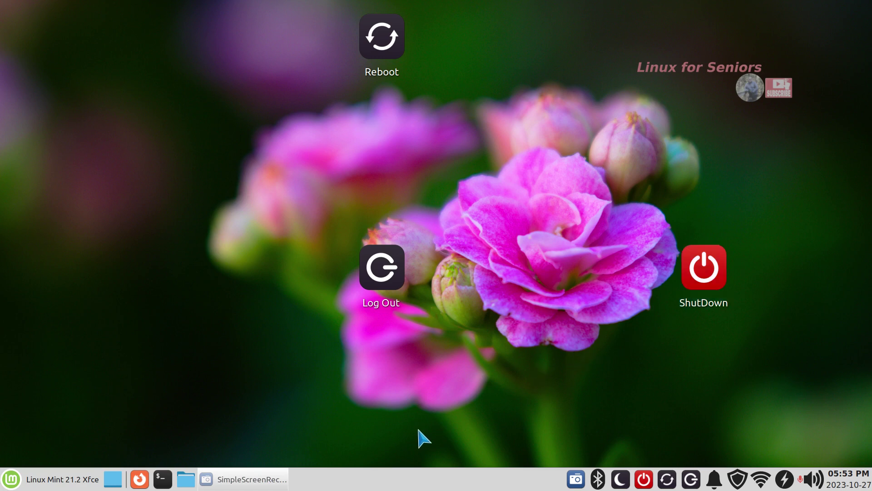